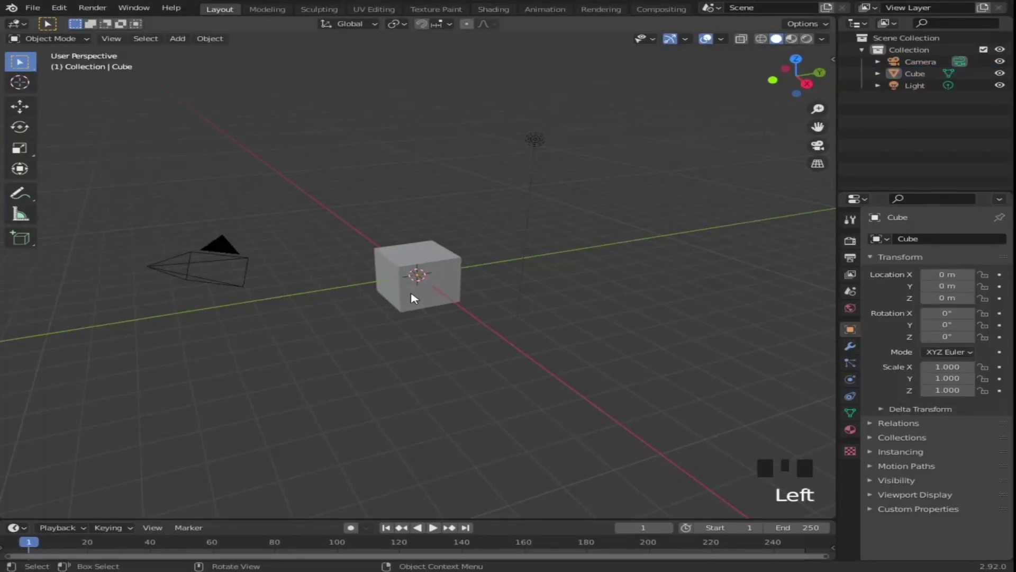
Step: Delete the default cube and add a circle mesh in its place
left_click(415, 297)
middle_click_drag(433, 305, 438, 306)
key("x")
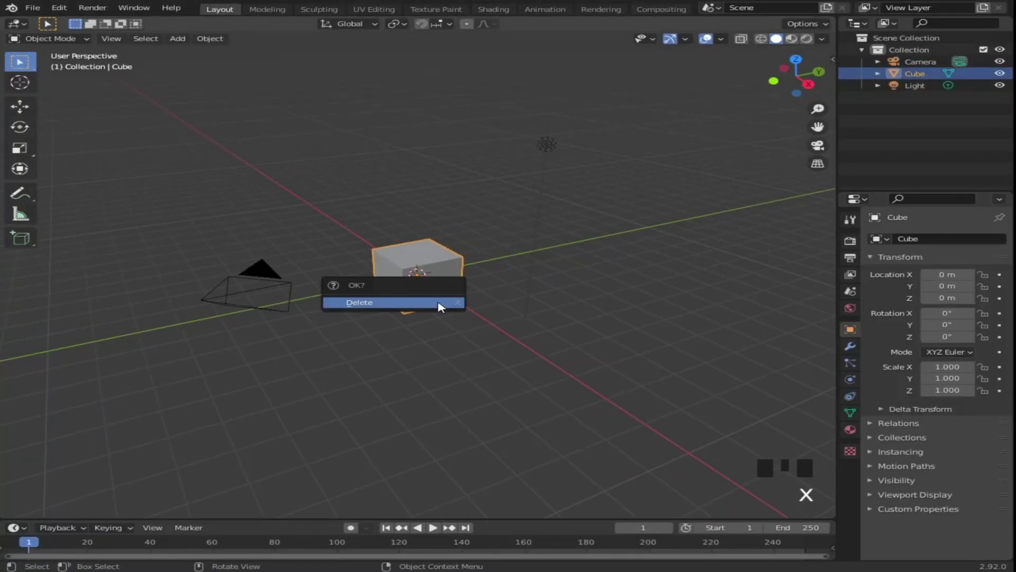
left_click(440, 302)
key("shift+a")
mouse_move(483, 238)
left_click(539, 259)
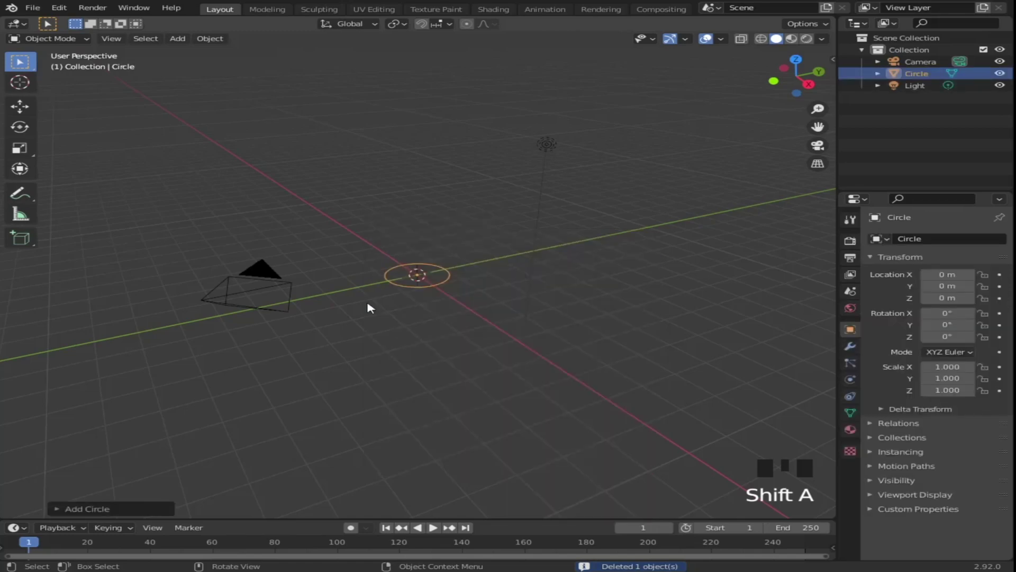
scroll(487, 302, "up", 2)
middle_click_drag(369, 308, 483, 351)
Step: Extrude the circle upward and scale the top ring wider into a flared cup
key("Tab")
key("e")
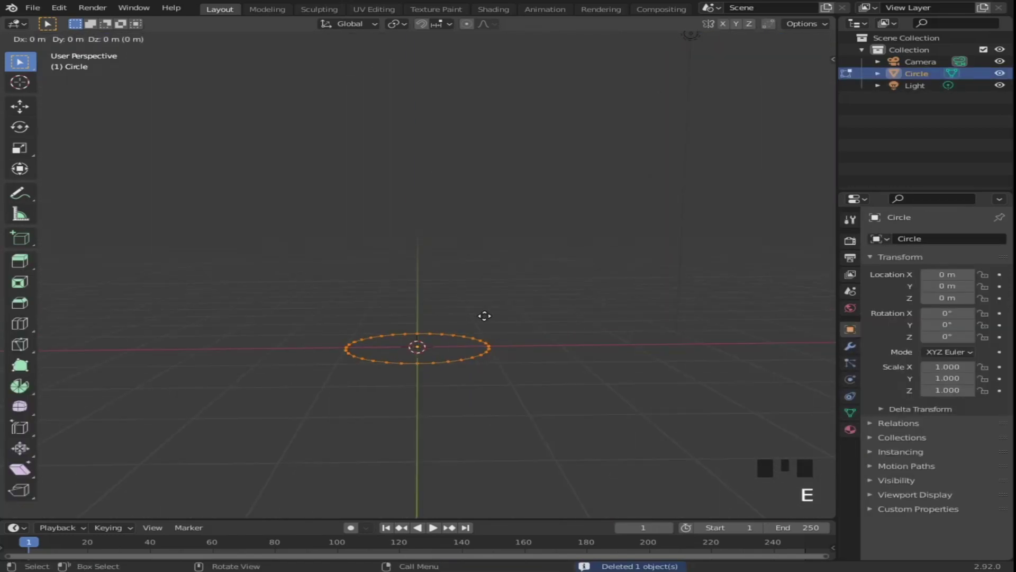
left_click(483, 315)
middle_click_drag(483, 315, 493, 328, "shift")
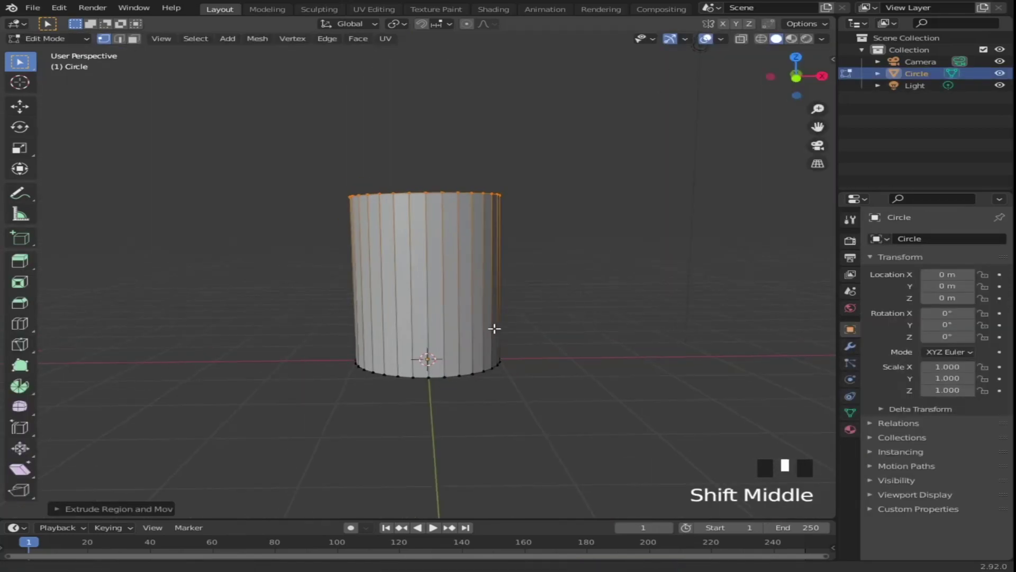
key("s")
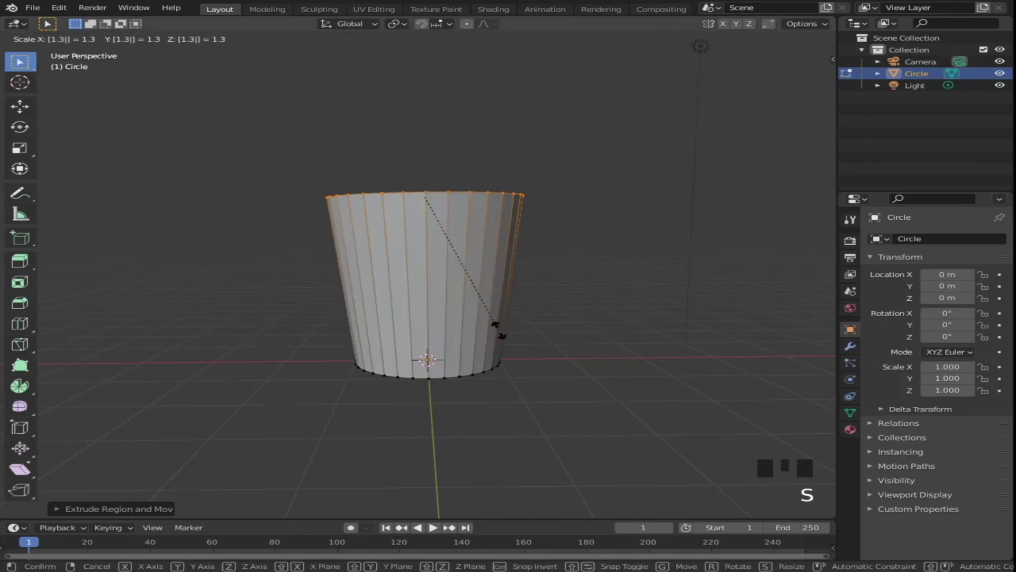
left_click(499, 330)
Step: Add an edge loop around the cup, move it down near the base, and return to object mode
key("ctrl+r")
left_click(512, 313)
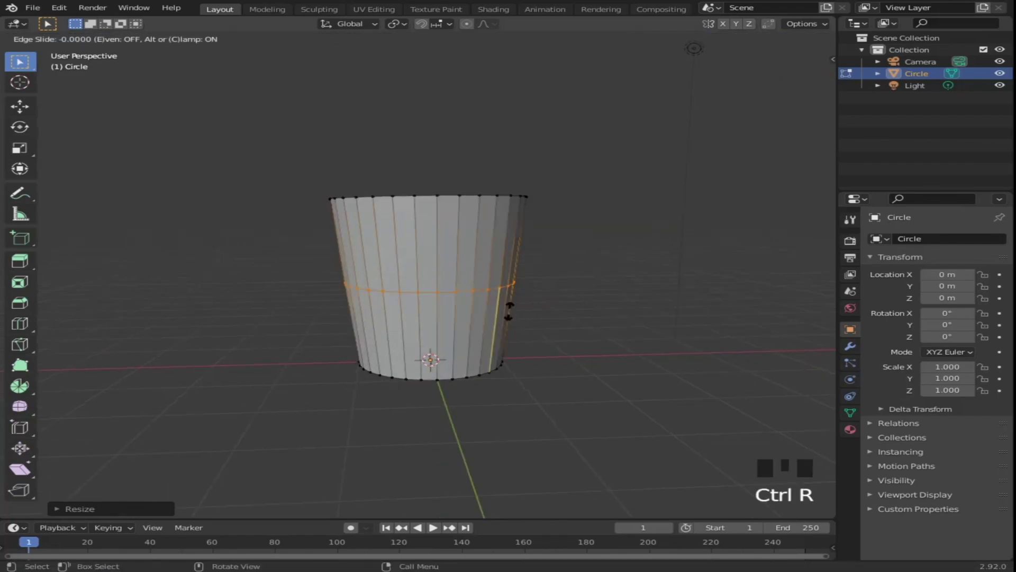
right_click(520, 316)
right_click(520, 316)
middle_click_drag(587, 280, 601, 272, "shift")
scroll(598, 275, "up", 2)
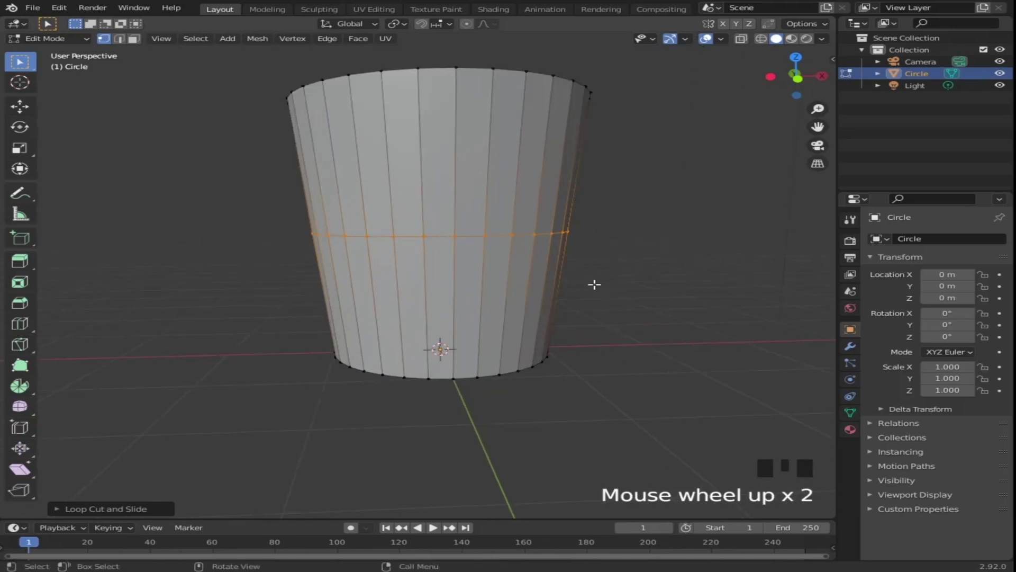
key("g")
key("z")
left_click(579, 381)
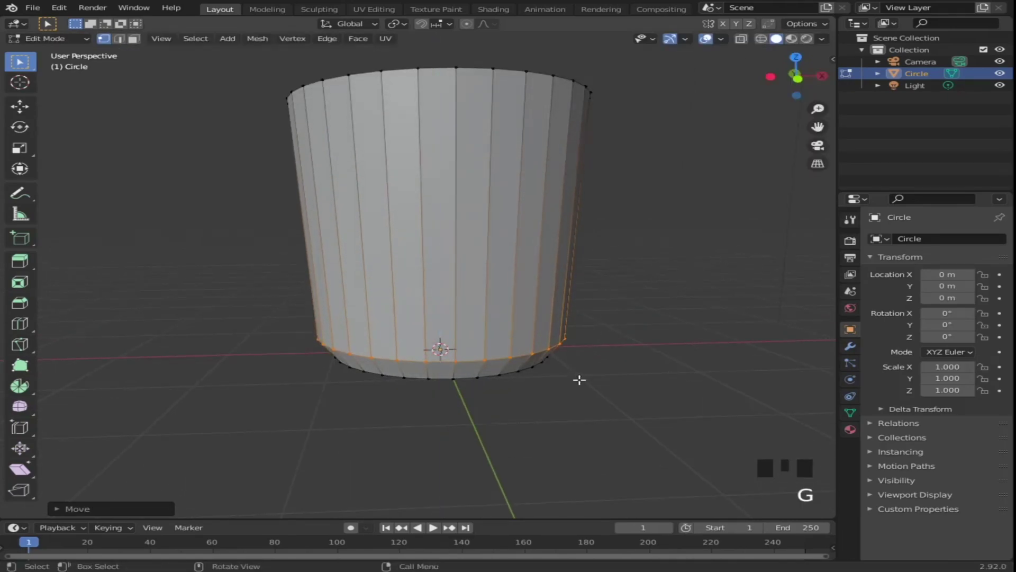
middle_click_drag(578, 381, 512, 277)
key("2")
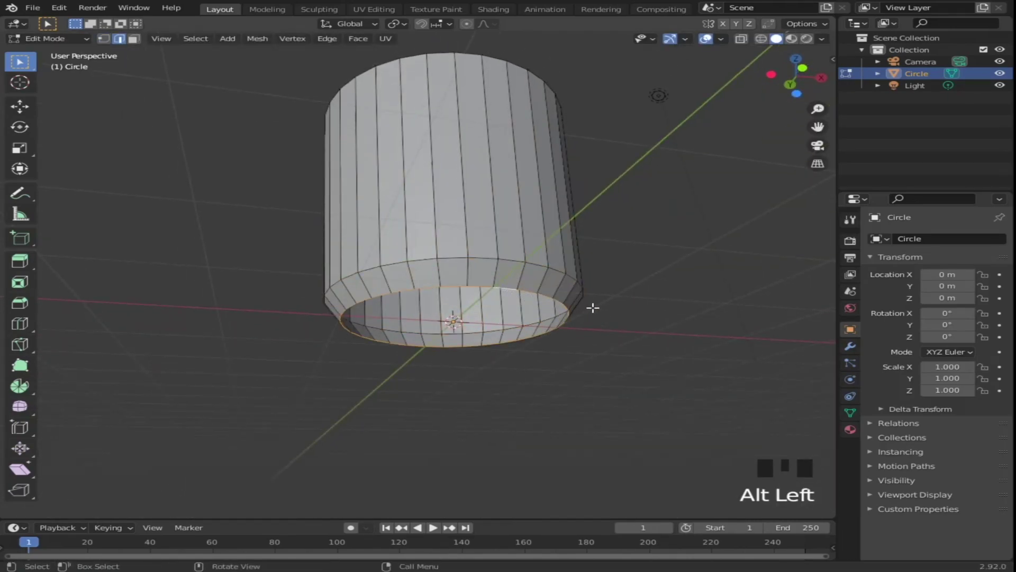
middle_click_drag(595, 304, 550, 324)
key("Tab")
scroll(551, 324, "down", 2)
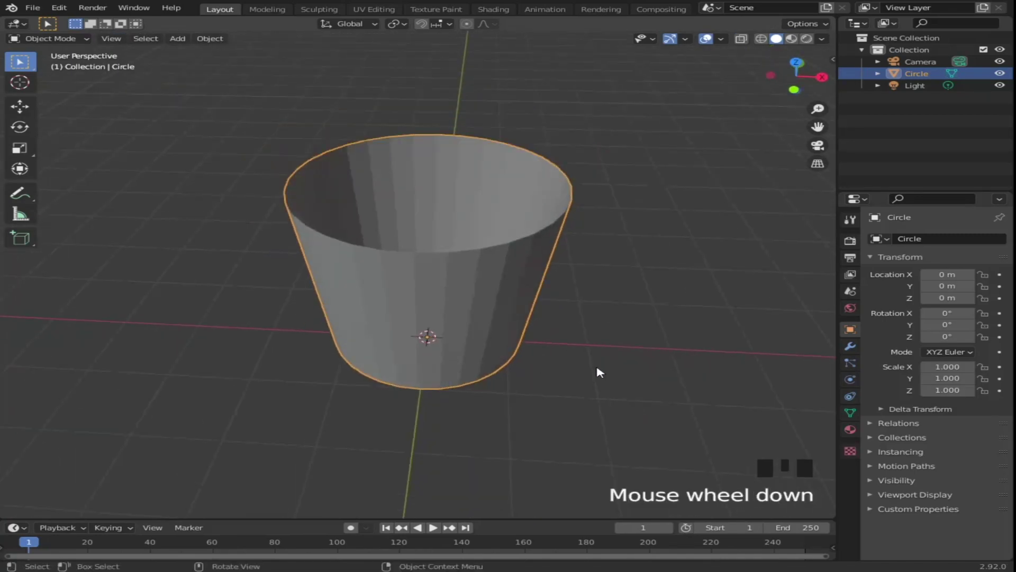
Step: Add a Solidify modifier with 0.4 thickness, then remove it again
left_click(850, 346)
left_click(909, 239)
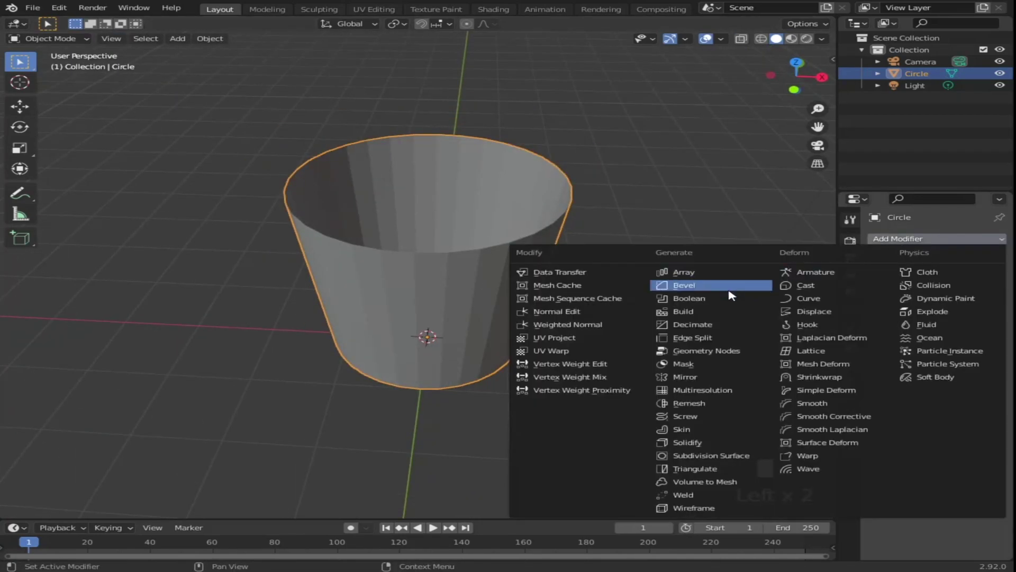
left_click(717, 446)
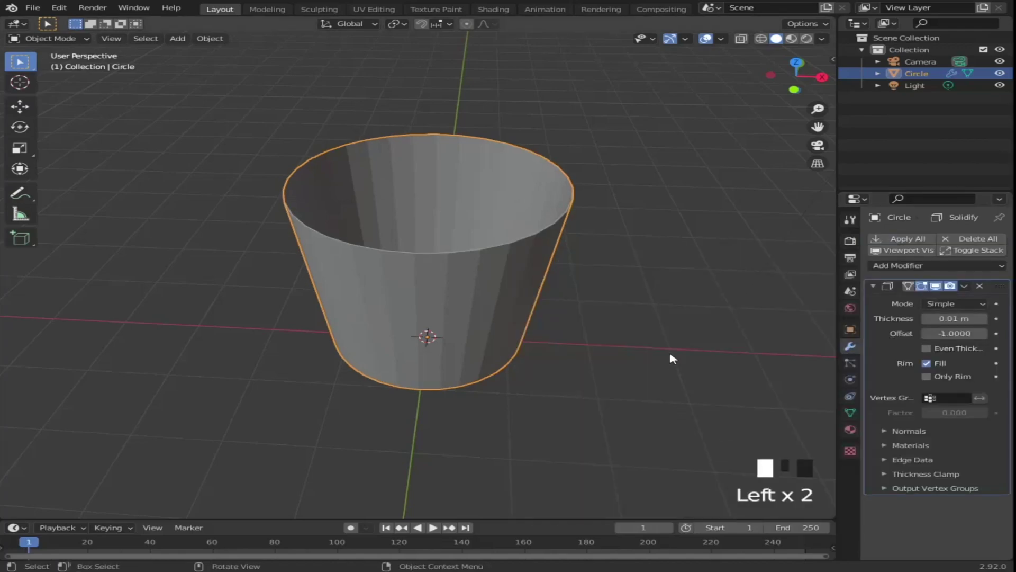
middle_click_drag(671, 356, 682, 359)
key("Return")
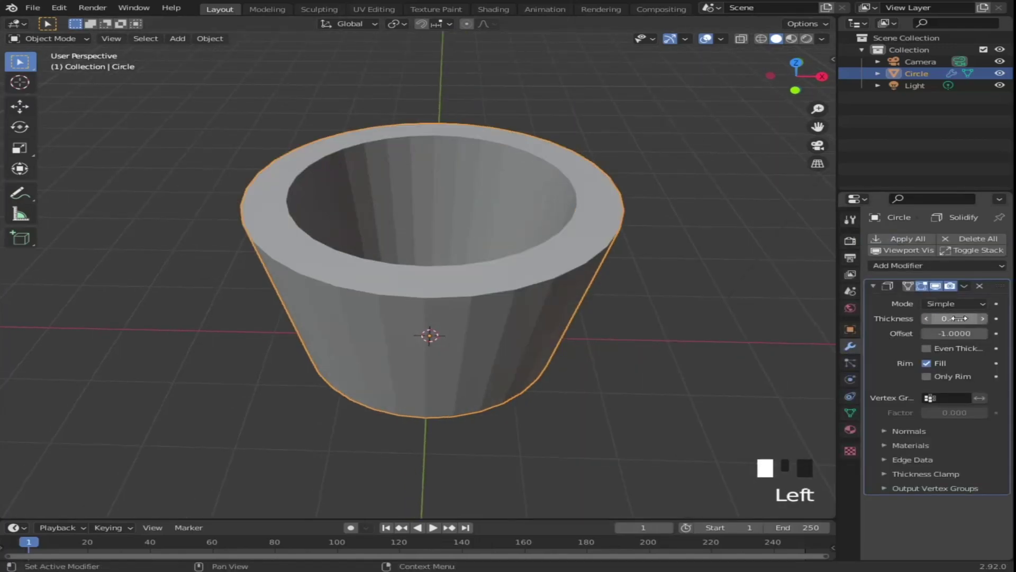
left_click(978, 286)
middle_click_drag(683, 381, 721, 291)
Step: Add a Subdivision Surface modifier at viewport level 3 and shade the cup smooth
left_click(849, 239)
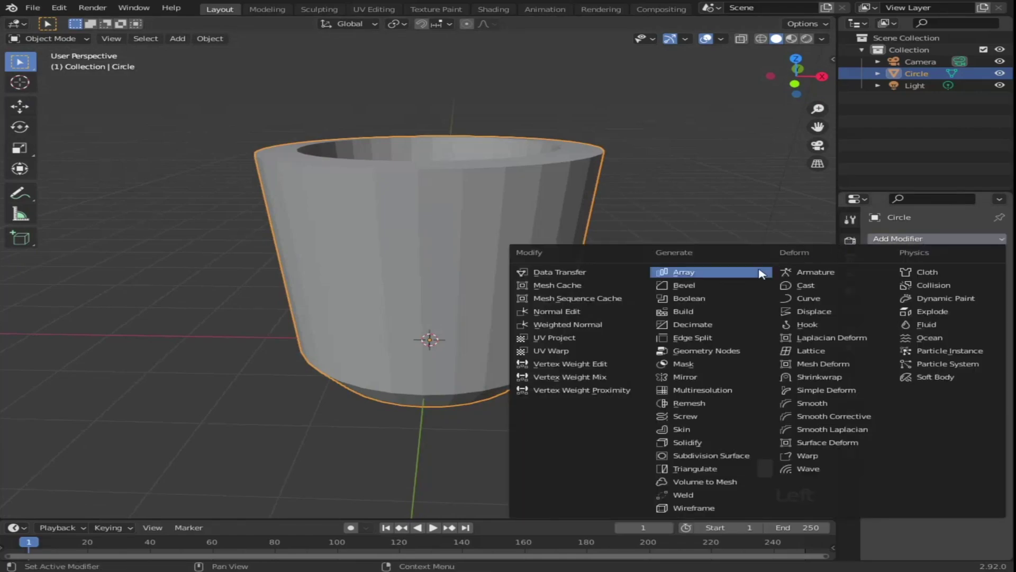
left_click(709, 455)
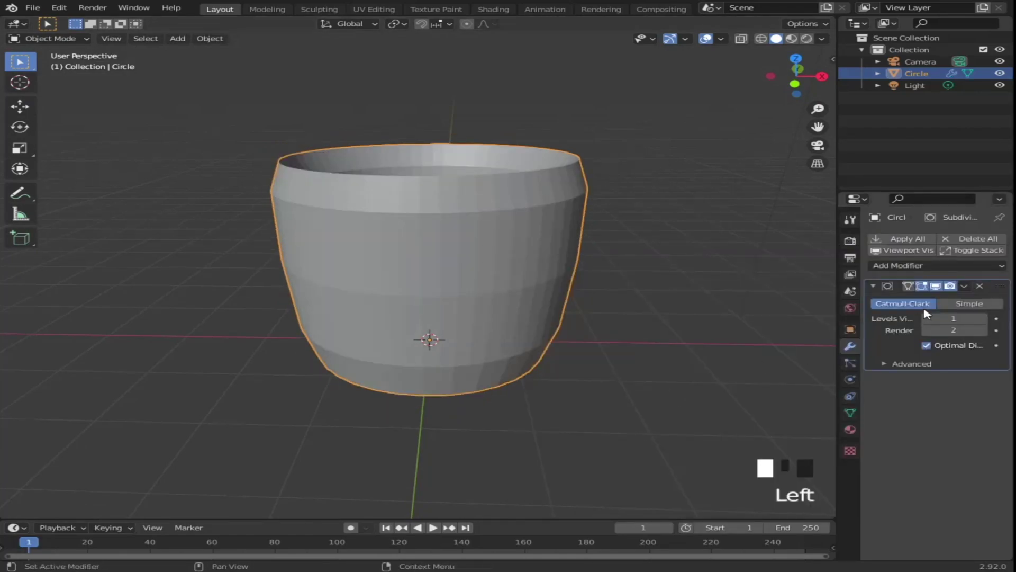
left_click(968, 318)
type("3")
key("Return")
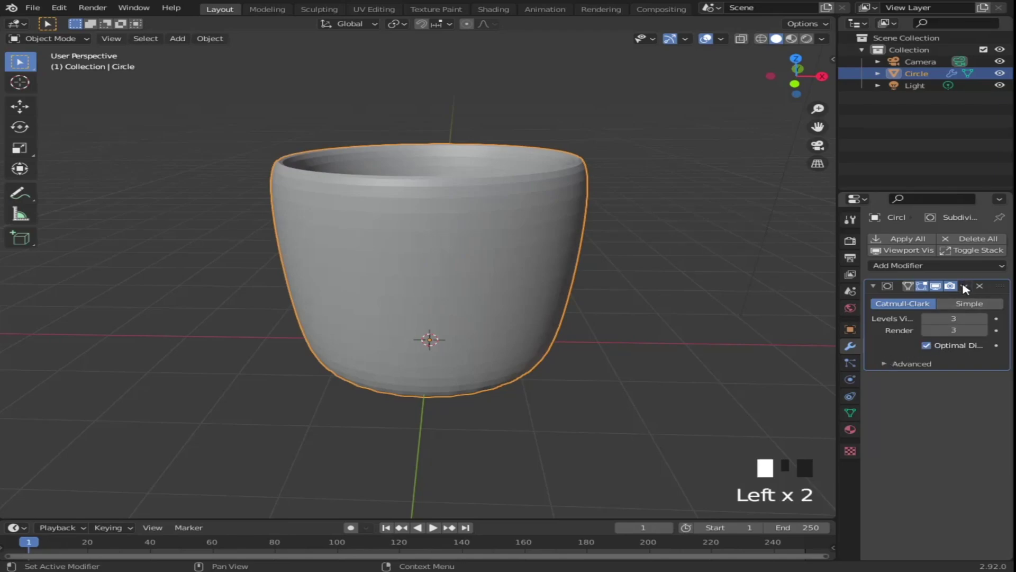
left_click(908, 288)
right_click(619, 245)
right_click(620, 246)
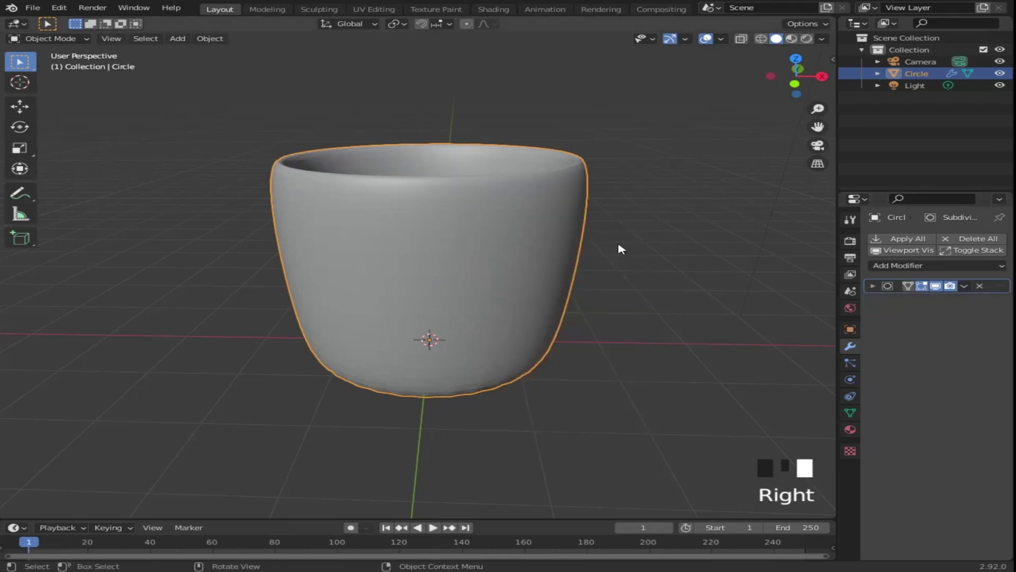
middle_click_drag(535, 343, 556, 265)
Step: Inset the cup's bottom face in face-select mode
scroll(565, 252, "up", 2)
key("Tab")
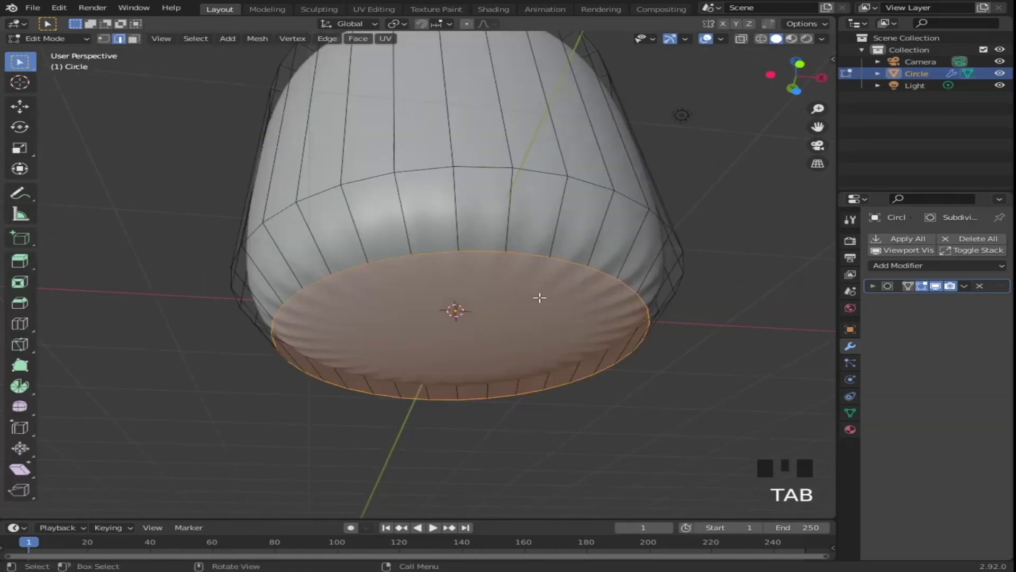
key("3")
middle_click_drag(591, 308, 644, 298)
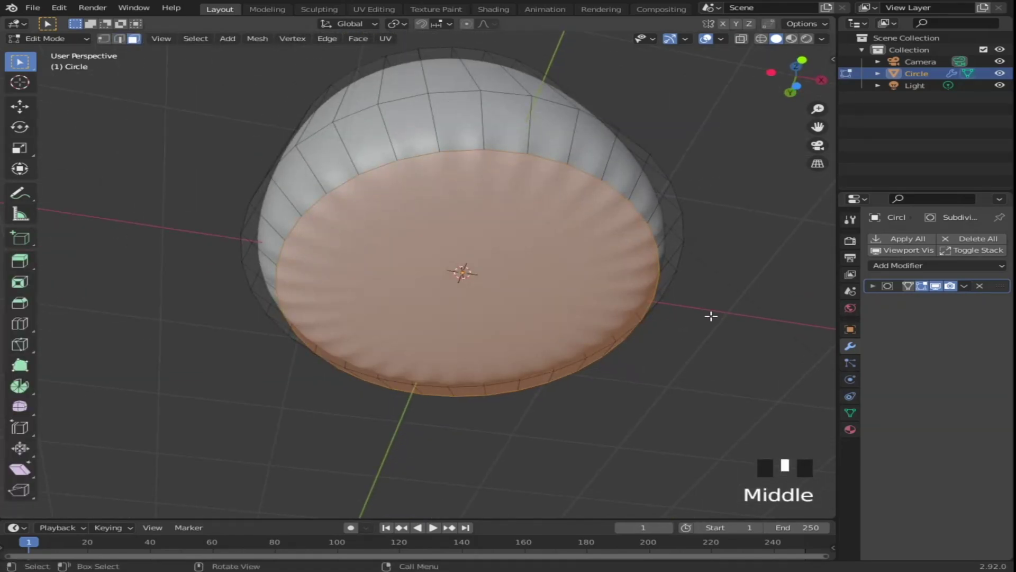
key("i")
left_click(663, 314)
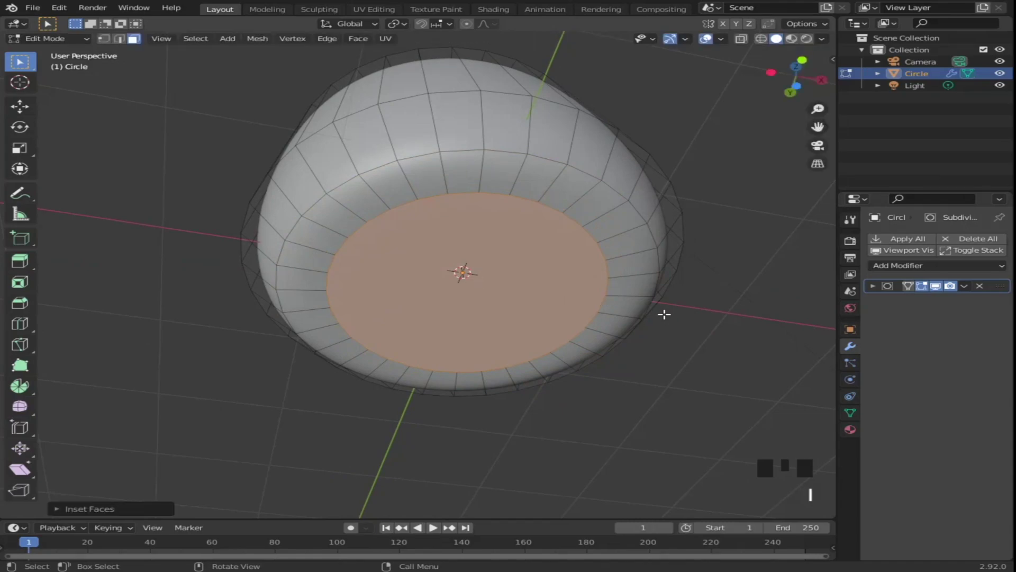
middle_click_drag(662, 313, 641, 376)
scroll(667, 399, "down", 3)
key("Tab")
Step: Add an edge loop around the cup and slide it up near the rim
middle_click_drag(534, 377, 590, 363)
key("Tab")
middle_click_drag(481, 356, 546, 348)
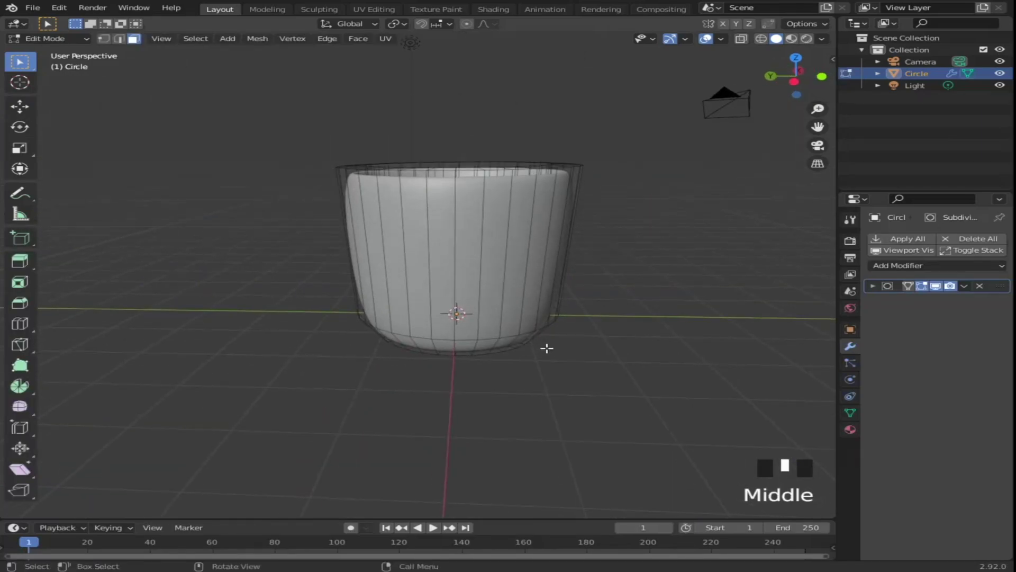
middle_click_drag(493, 260, 608, 220)
key("ctrl+r")
left_click(594, 224)
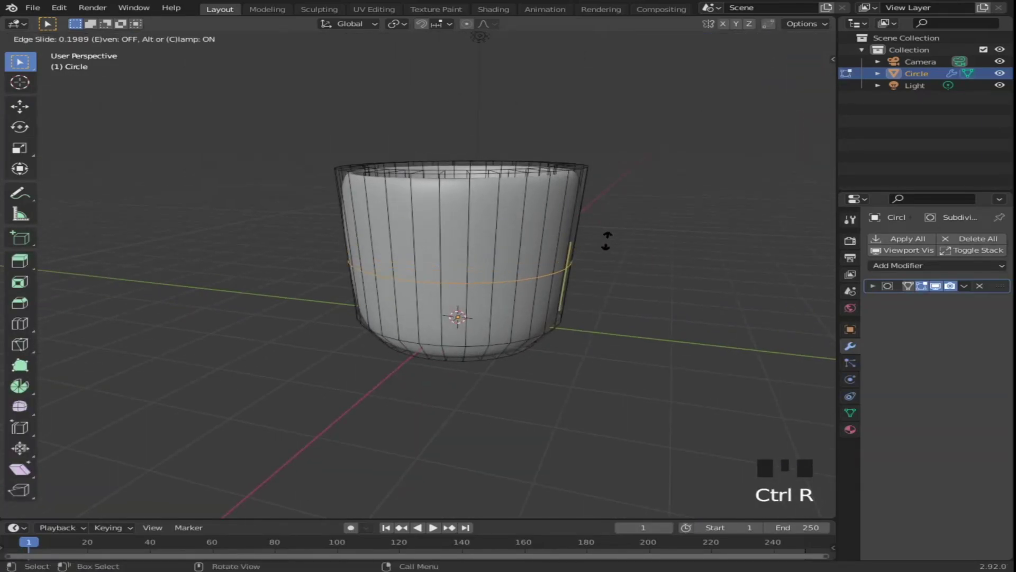
left_click(608, 241)
scroll(648, 317, "up", 3)
key("g")
key("g")
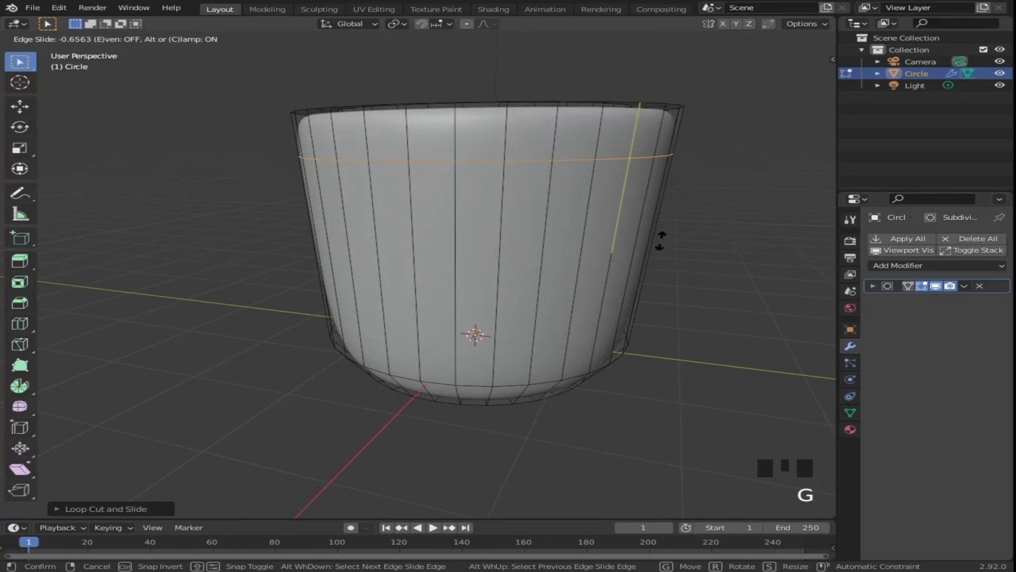
left_click(660, 241)
Step: Add a second edge loop near the cup's base
middle_click_drag(660, 238, 649, 278)
key("ctrl+r")
left_click(638, 279)
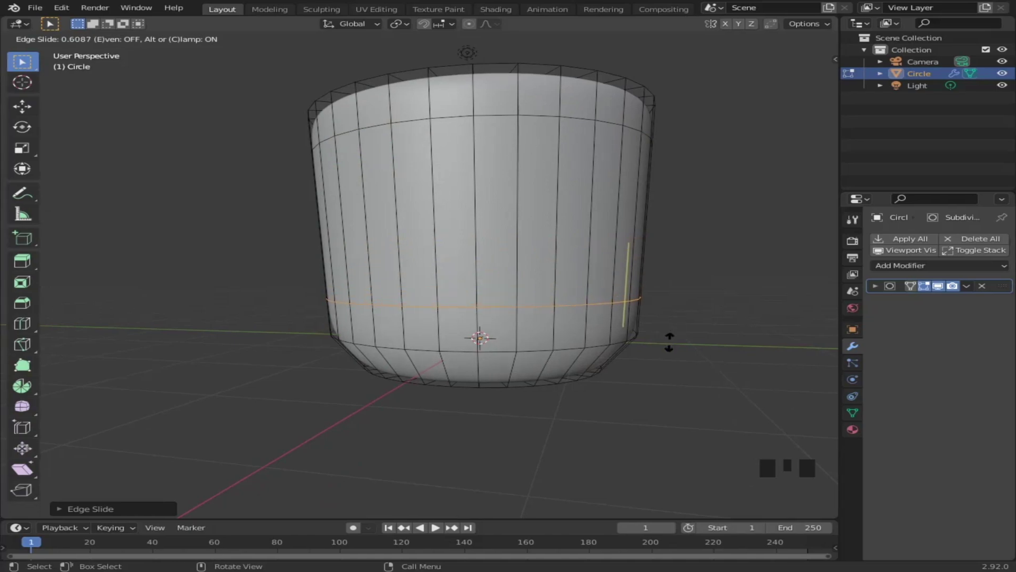
left_click(668, 343)
Step: Select two faces on the cup's left side and extrude them 1.6 m outward along X
key("3")
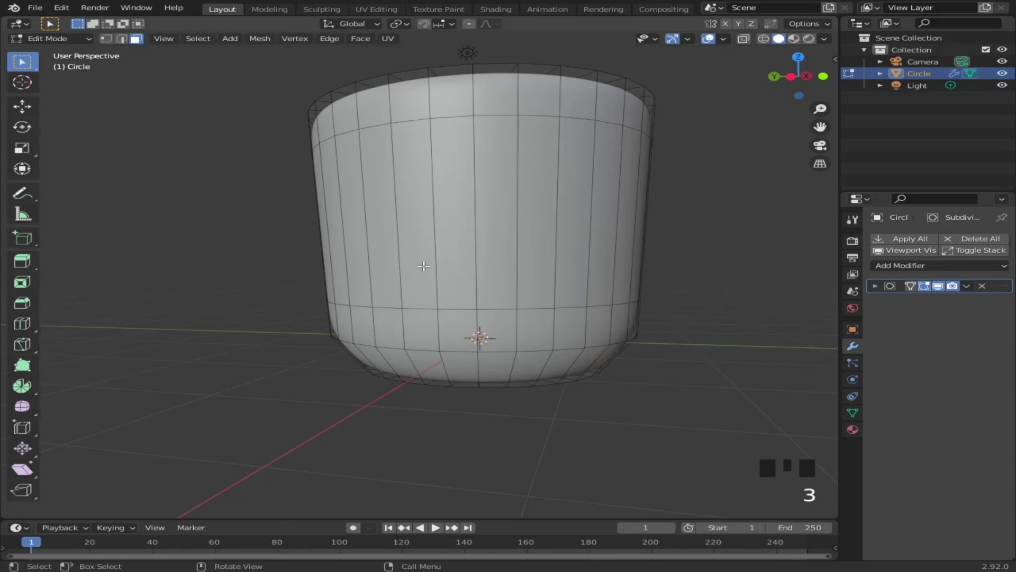
left_click(404, 262)
left_click(379, 253, "shift")
mouse_move(508, 288)
middle_mouse_down()
mouse_move(535, 308)
mouse_move(502, 302)
middle_mouse_up()
scroll(535, 309, "down", 2)
key("g")
key("x")
key("Return")
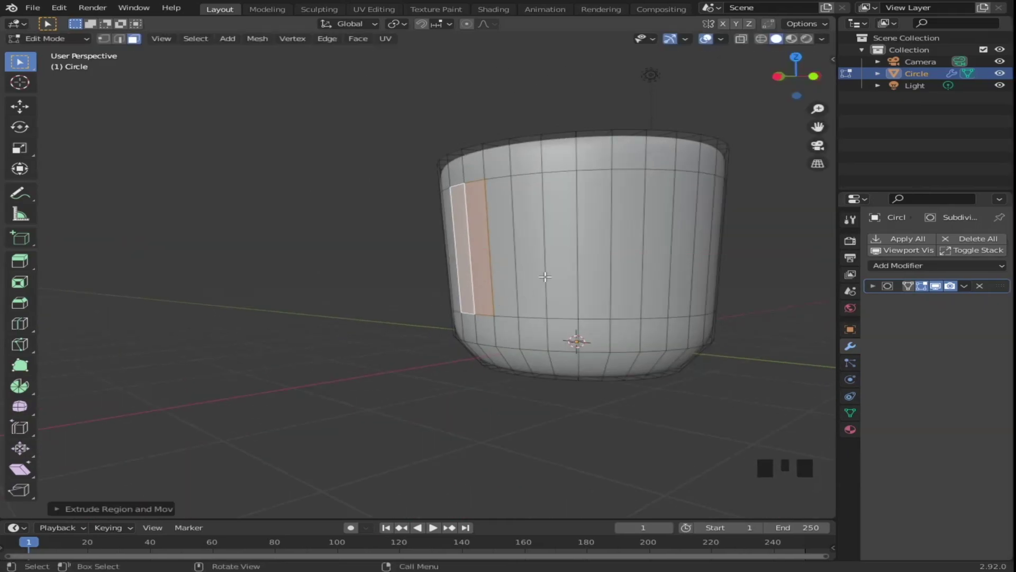
type("e")
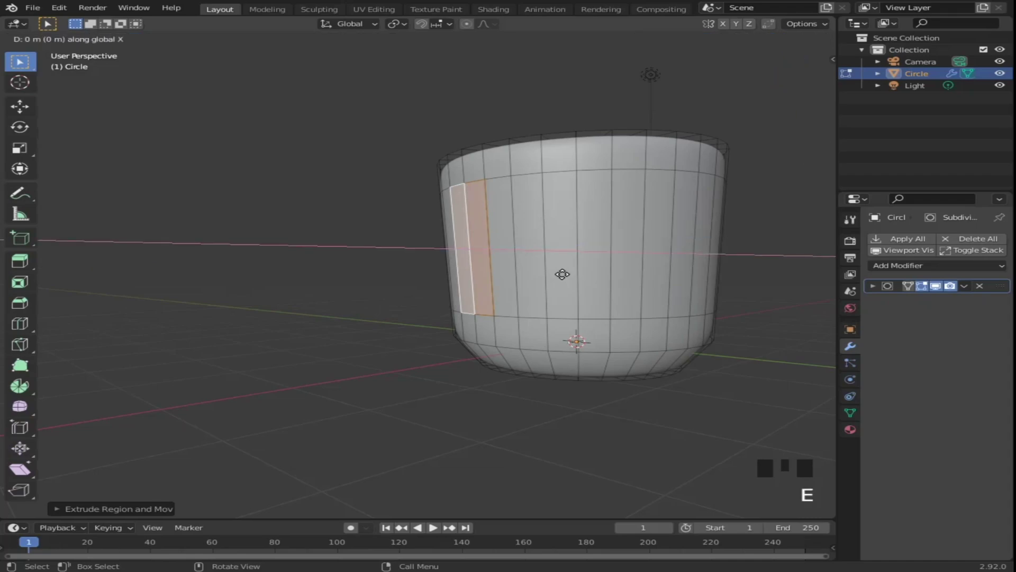
type("1.6-")
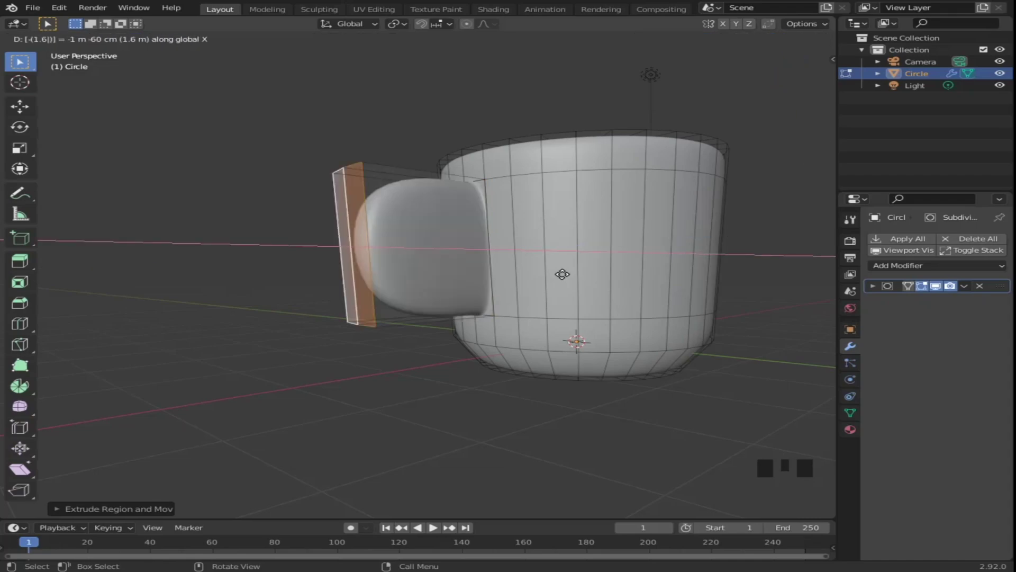
key("Return")
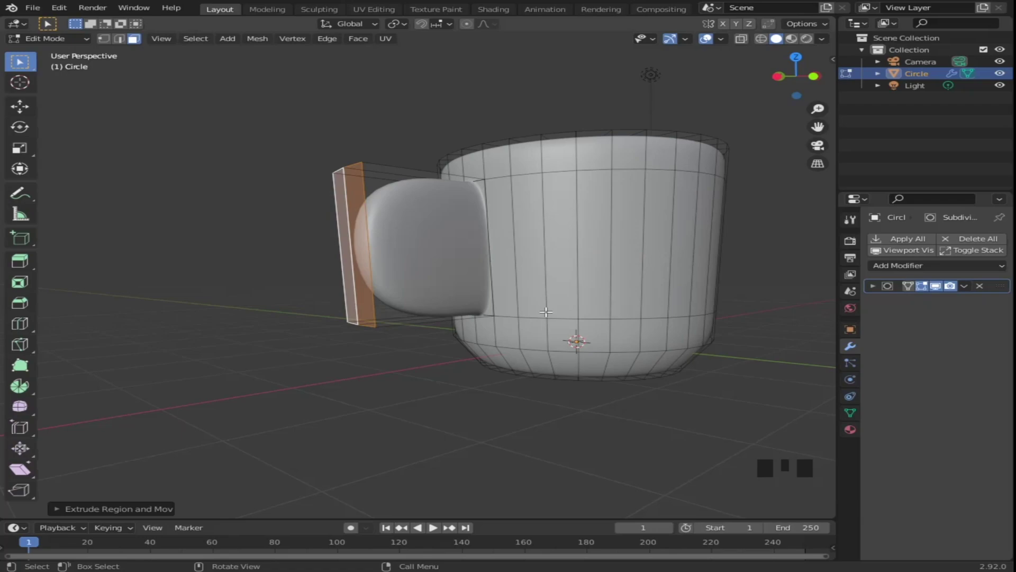
Step: Inset the extruded faces by 0.35
middle_click_drag(545, 312, 341, 294)
type("i")
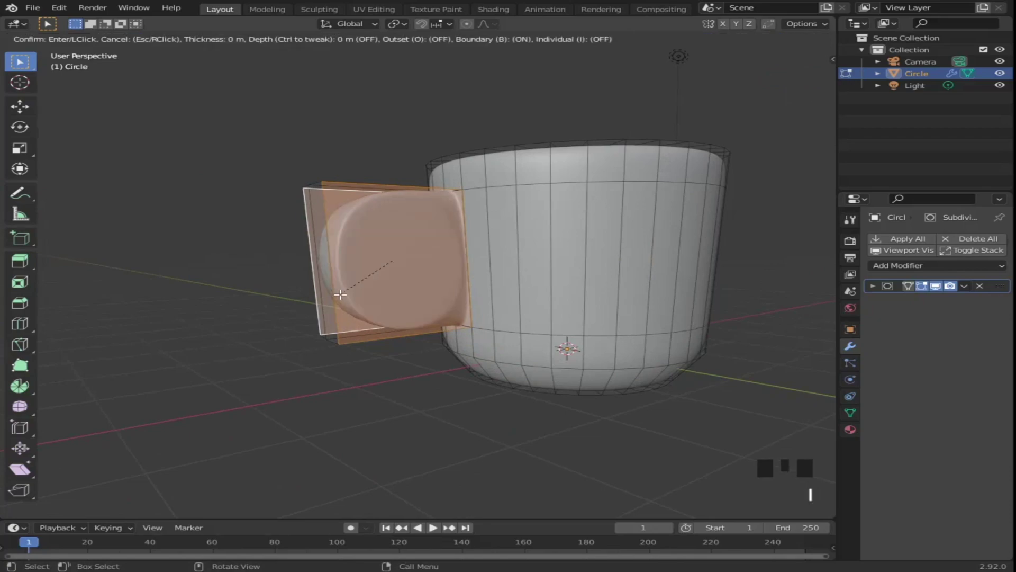
type(".35")
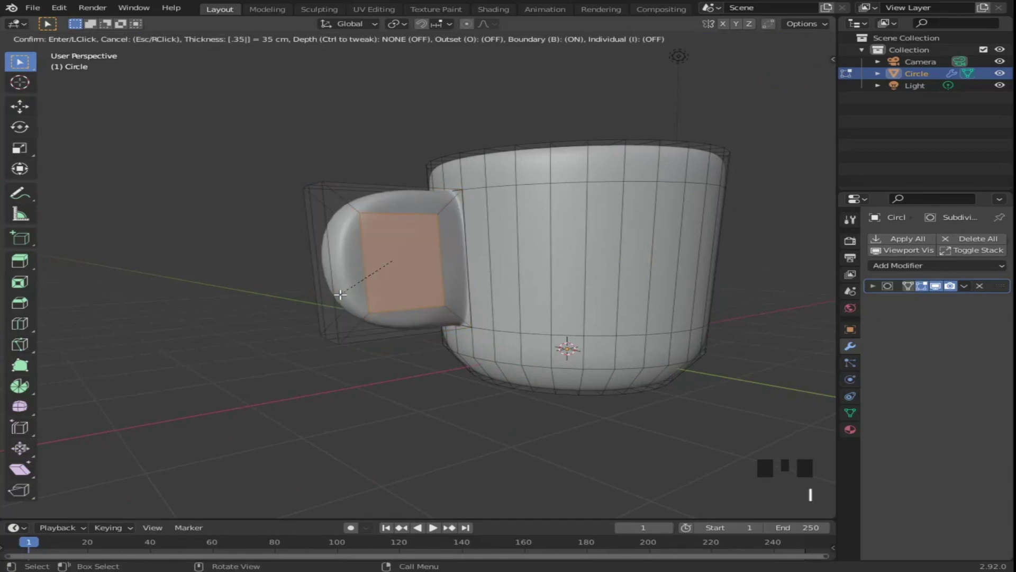
key("Return")
Step: Bridge the edge loops to open a hole through the handle block
middle_click_drag(468, 328, 477, 364, "shift")
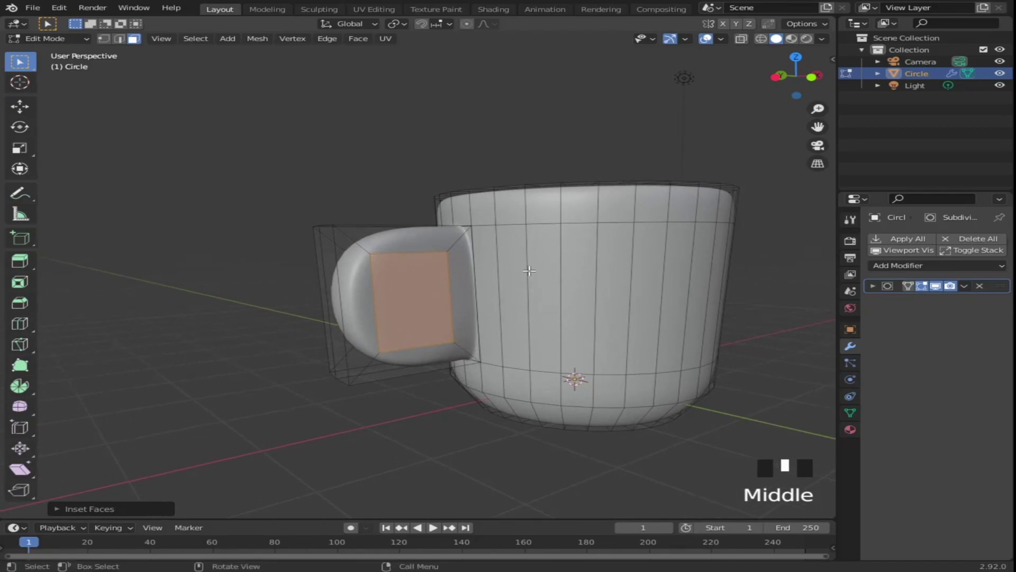
key("2")
right_click(468, 281)
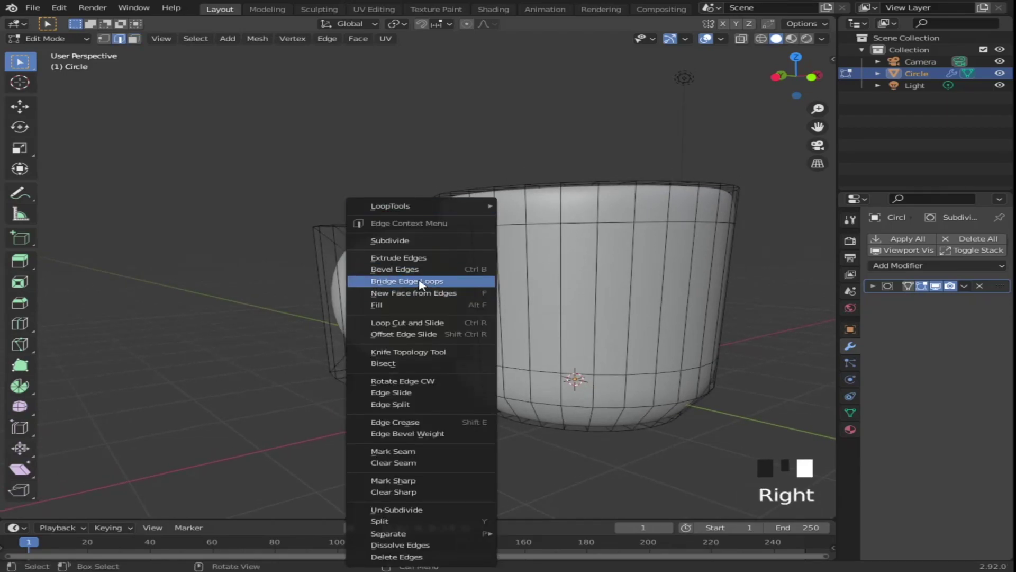
left_click(420, 282)
middle_click_drag(460, 339, 507, 325, "shift")
key("3")
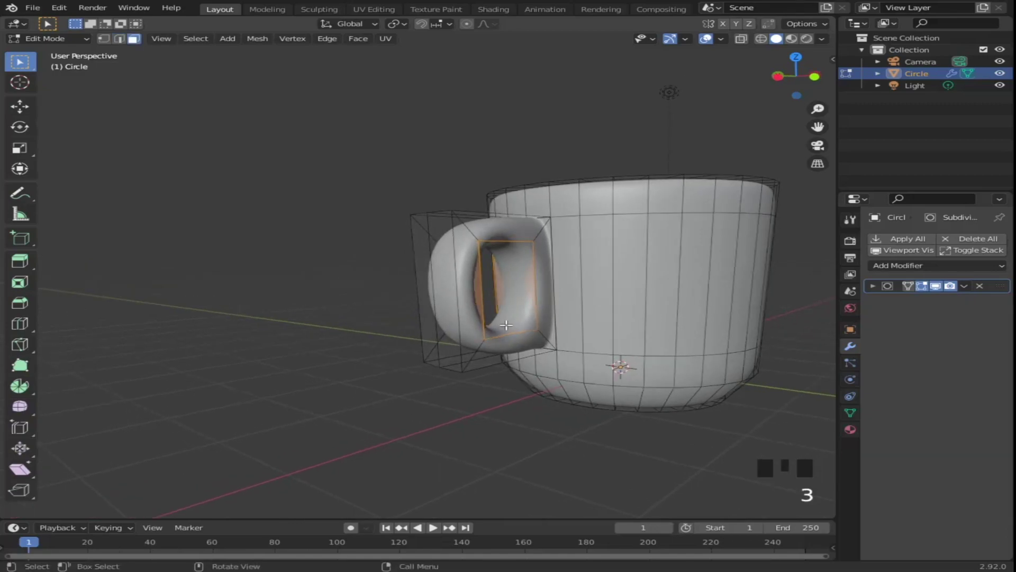
left_click(451, 298, "shift")
Step: Move the two outer handle faces 0.15 along X
left_click(425, 288, "shift")
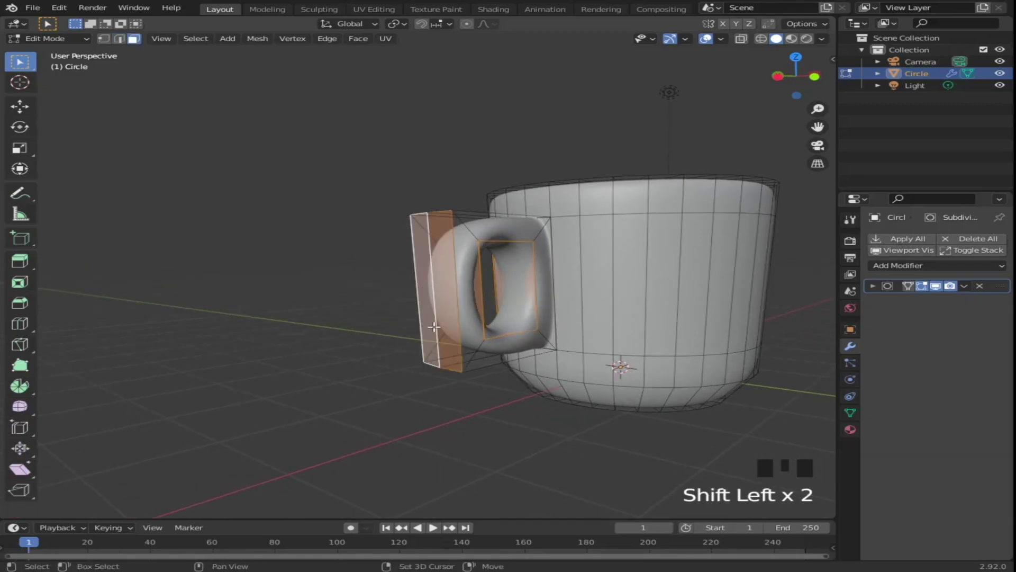
middle_click_drag(434, 327, 393, 325)
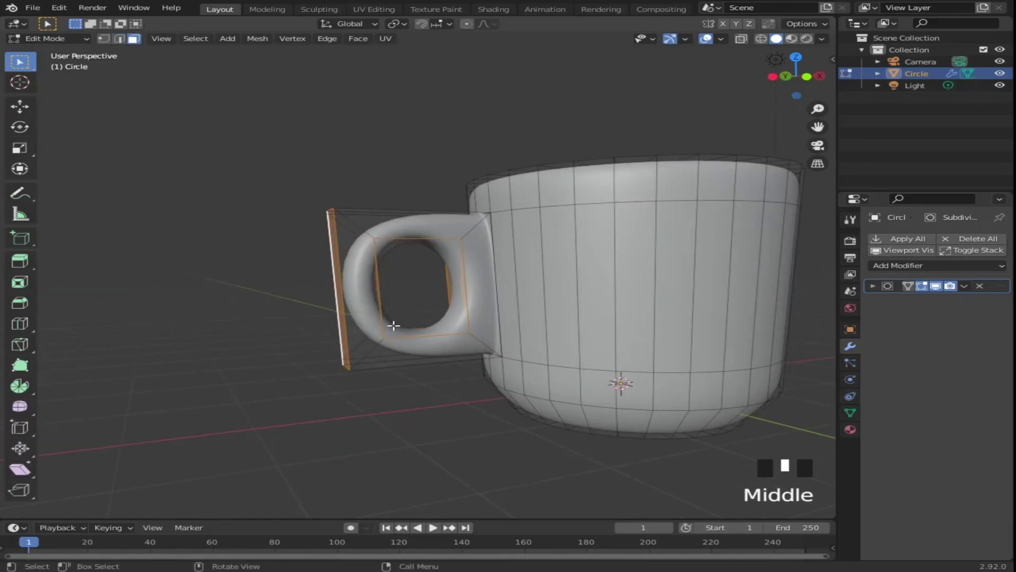
key("g")
middle_click(393, 325)
type(".")
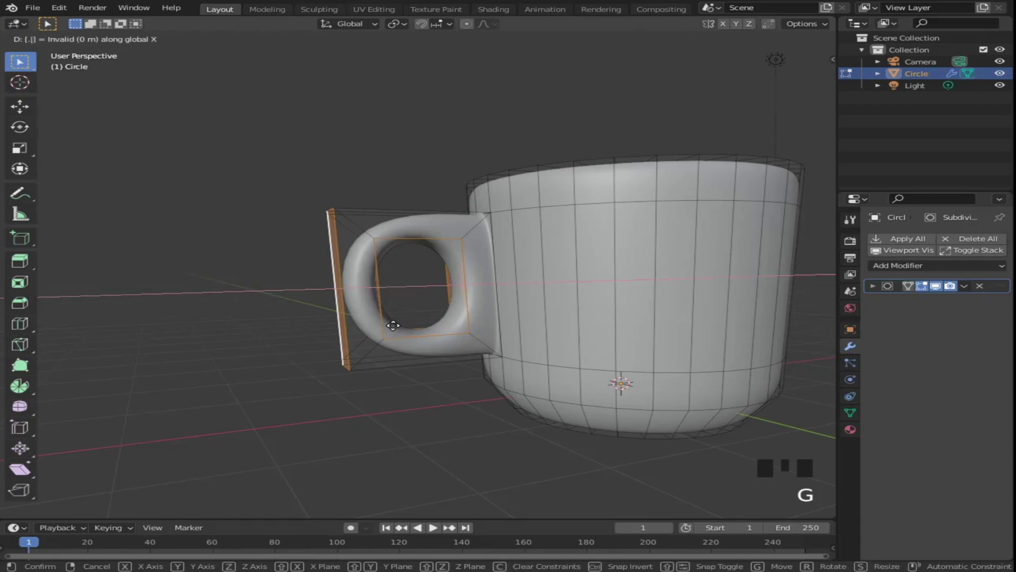
type("15")
key("Return")
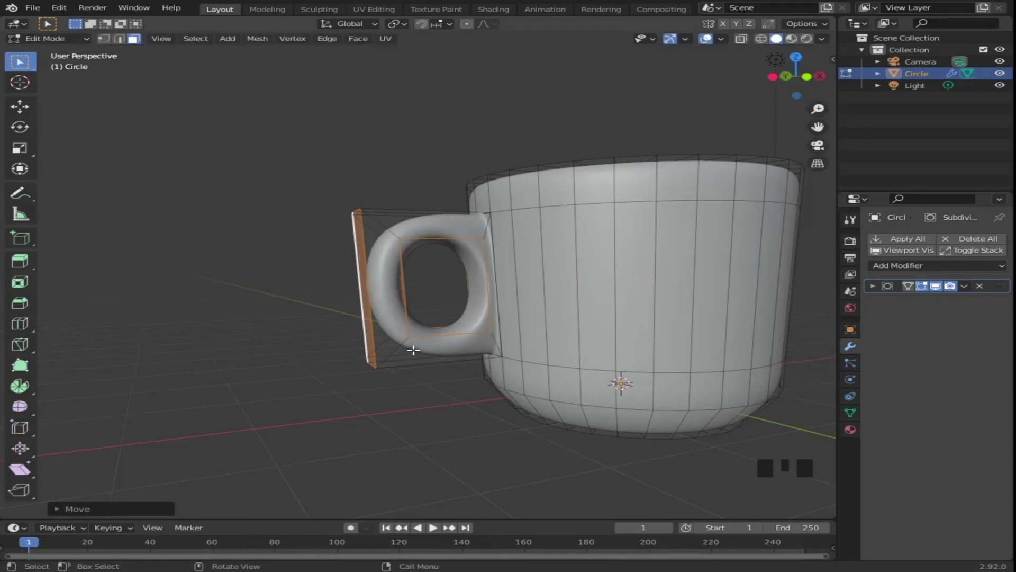
middle_click_drag(413, 350, 592, 344)
scroll(587, 410, "up", 3)
Step: Add a loop cut around the mug and slide it up near the rim
key("Tab")
key("Tab")
scroll(595, 288, "up", 2)
key("ctrl+r")
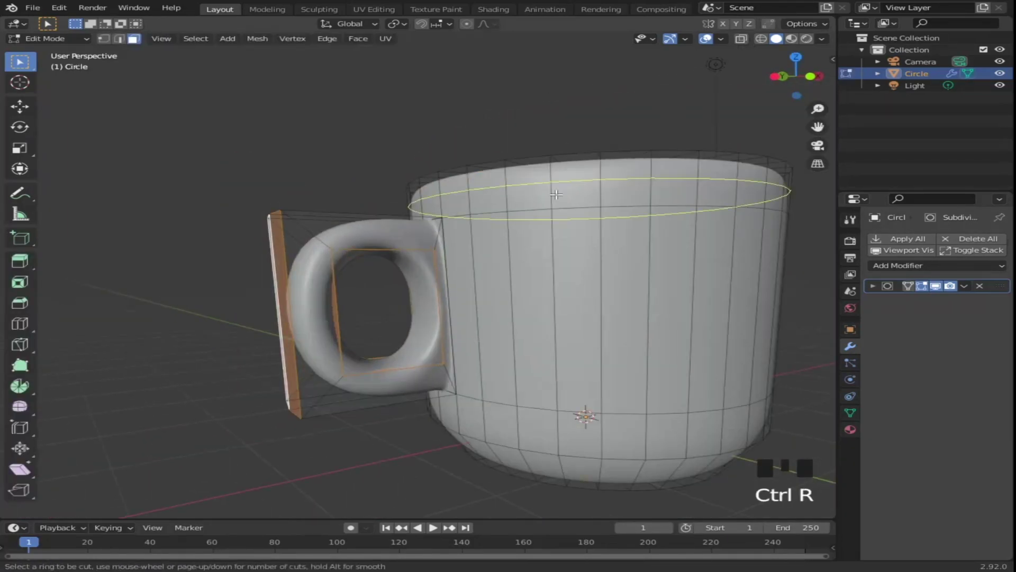
left_click(552, 196)
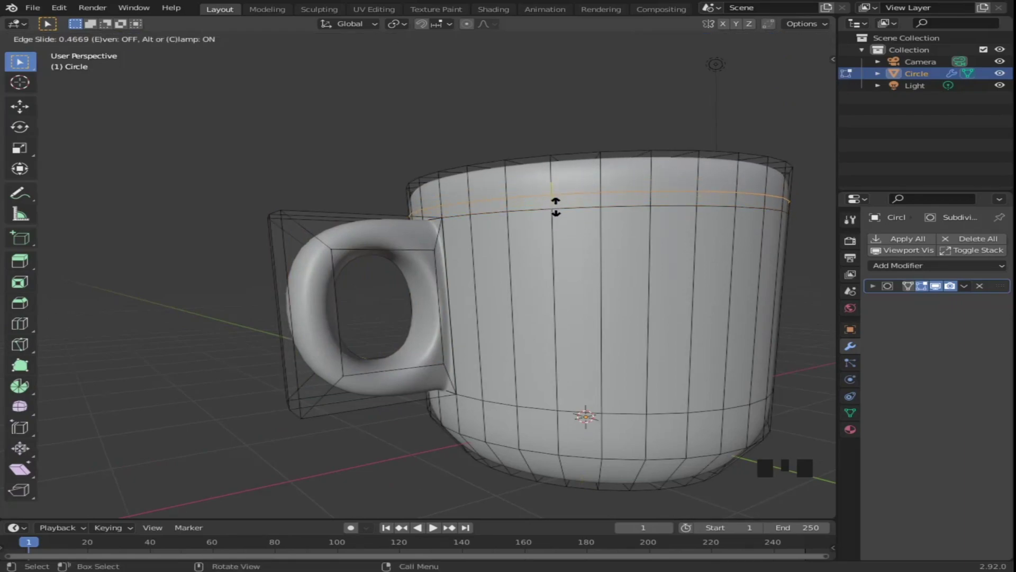
left_click(556, 215)
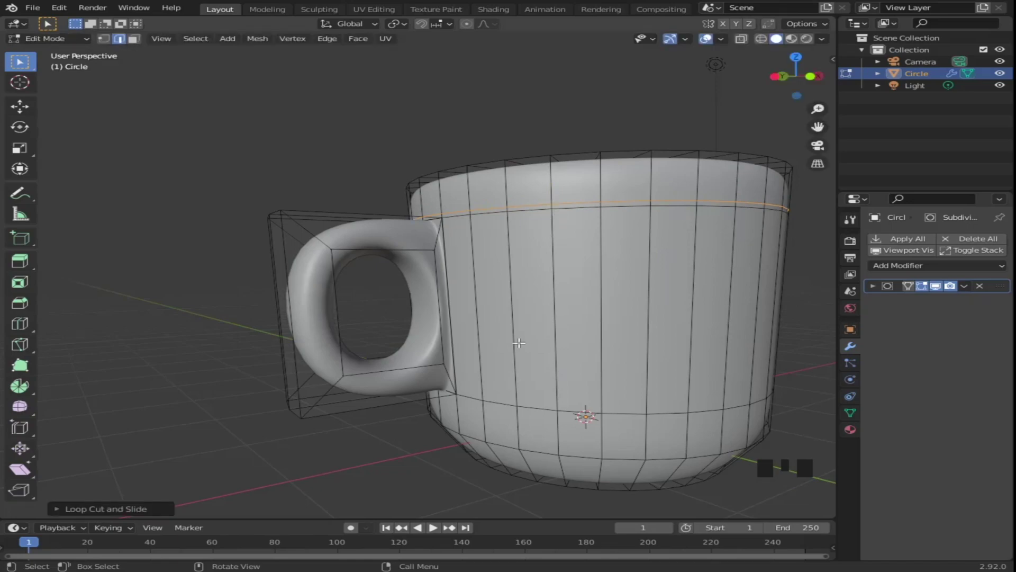
middle_click_drag(556, 217, 558, 185)
scroll(503, 315, "up", 2)
middle_click_drag(503, 315, 496, 330)
Step: Add another loop cut slid down near the base, then return to object mode
key("ctrl+r")
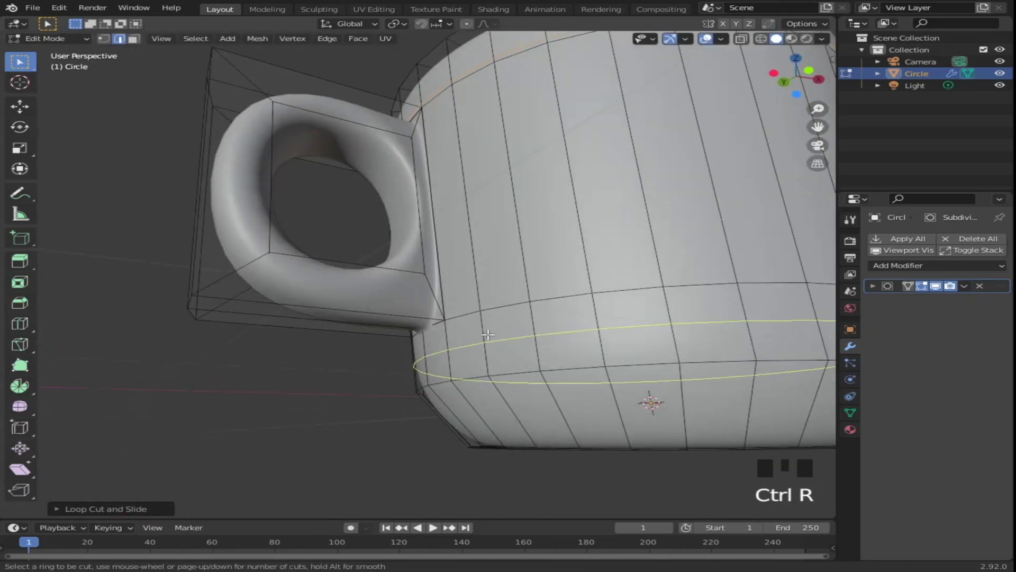
left_click(486, 334)
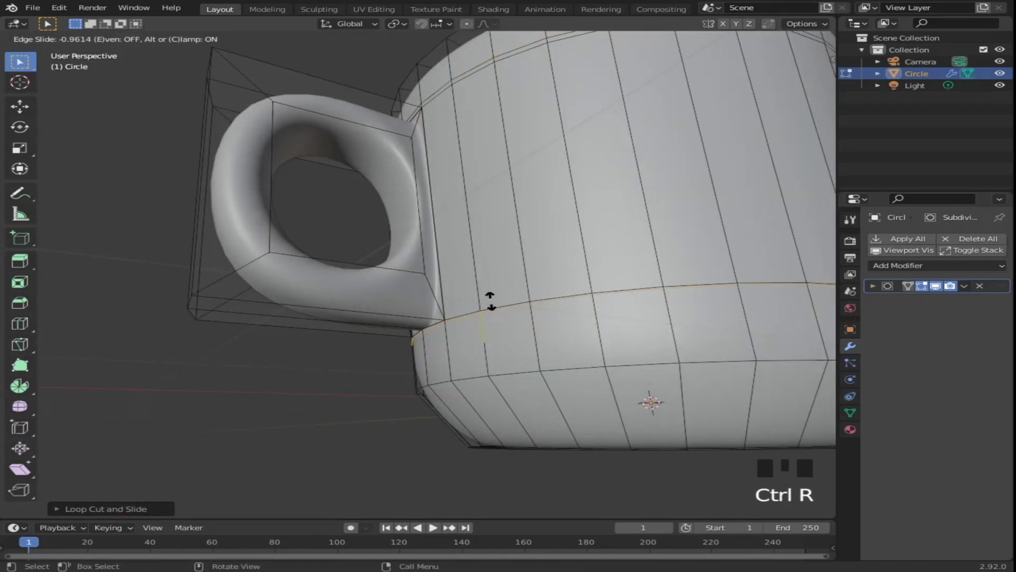
left_click(490, 307)
middle_click_drag(490, 306, 478, 371)
key("Tab")
scroll(535, 360, "down", 2)
scroll(534, 364, "down", 1)
scroll(465, 358, "down", 3)
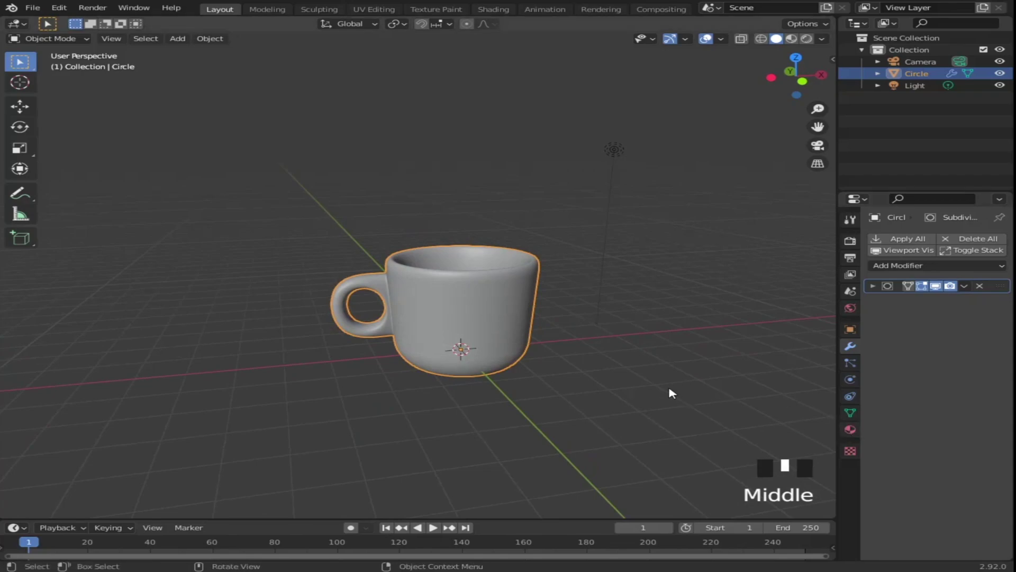
Step: Switch the scene camera to orthographic projection with an orthographic scale of 15
middle_click_drag(668, 390, 671, 395)
key("KP_0")
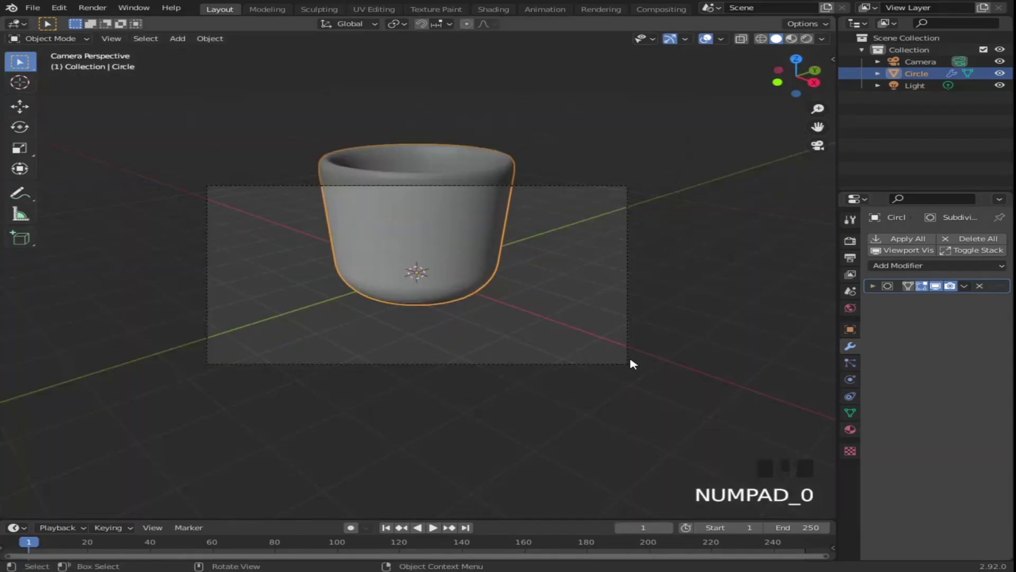
left_click(631, 363)
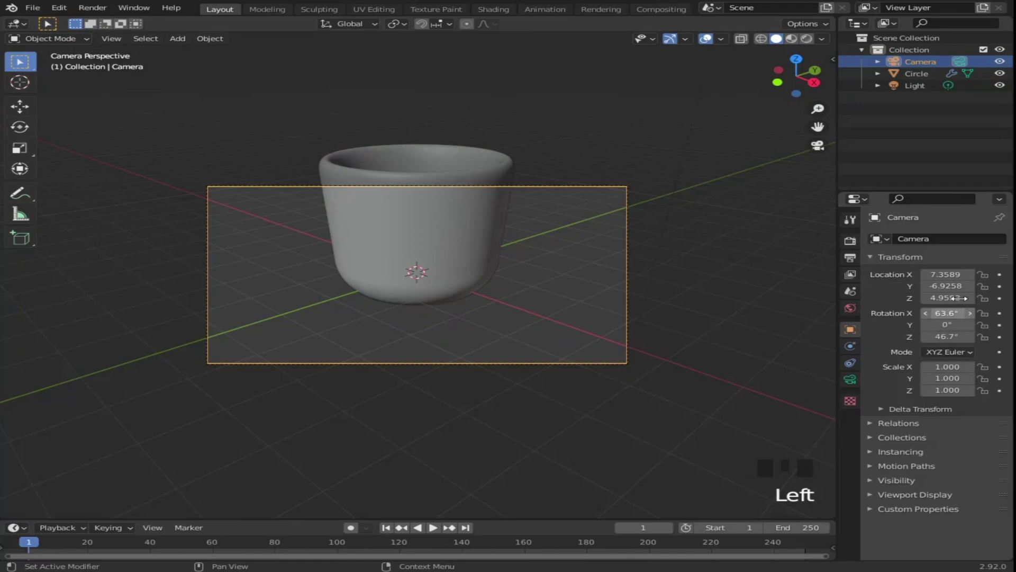
left_click(850, 379)
left_click_drag(960, 282, 955, 302)
left_click(968, 294)
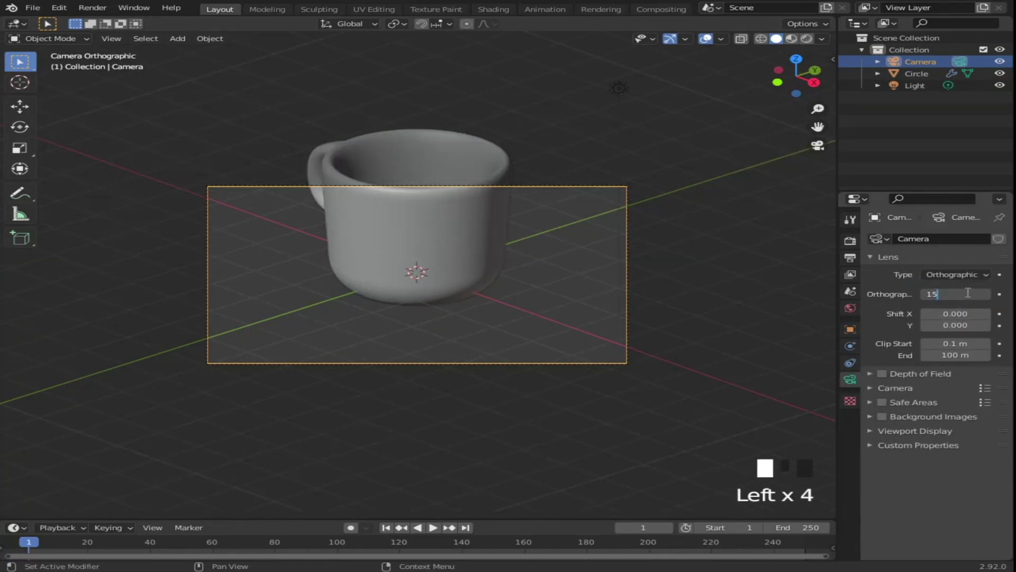
type("15")
key("Return")
Step: Rotate the camera to 45° around Z and 60° around X
left_click(850, 330)
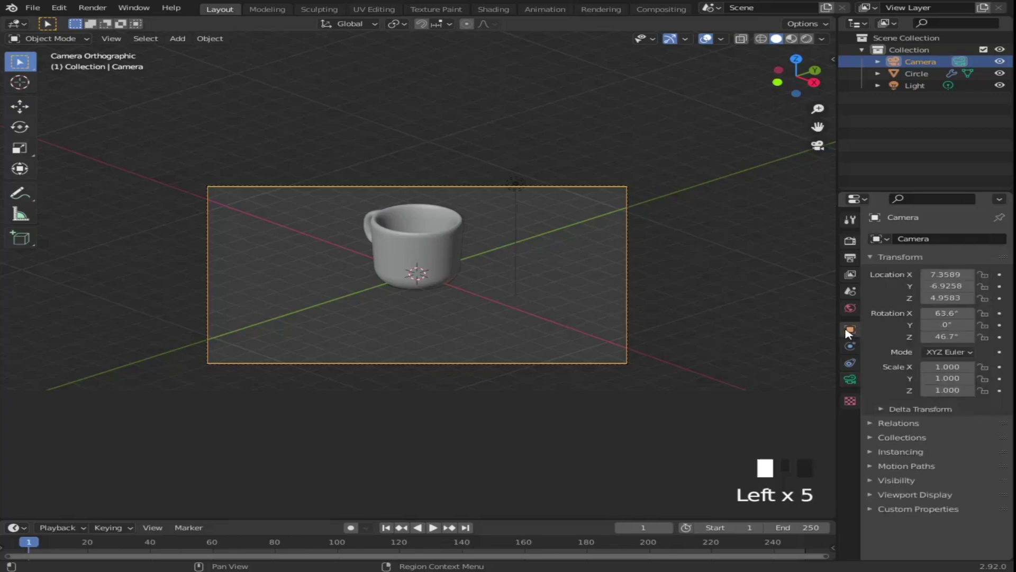
left_click(958, 338)
type("45")
key("Return")
key("ctrl+a")
type("60")
key("Return")
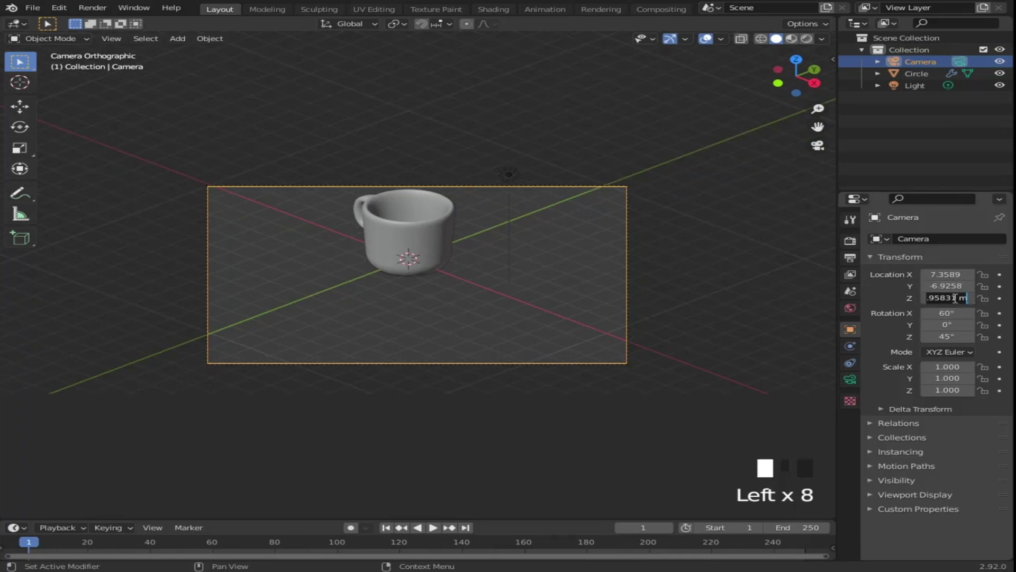
Step: Set the camera location to X 6 m and Z 5 m, then nudge Z higher
type("10")
key("Return")
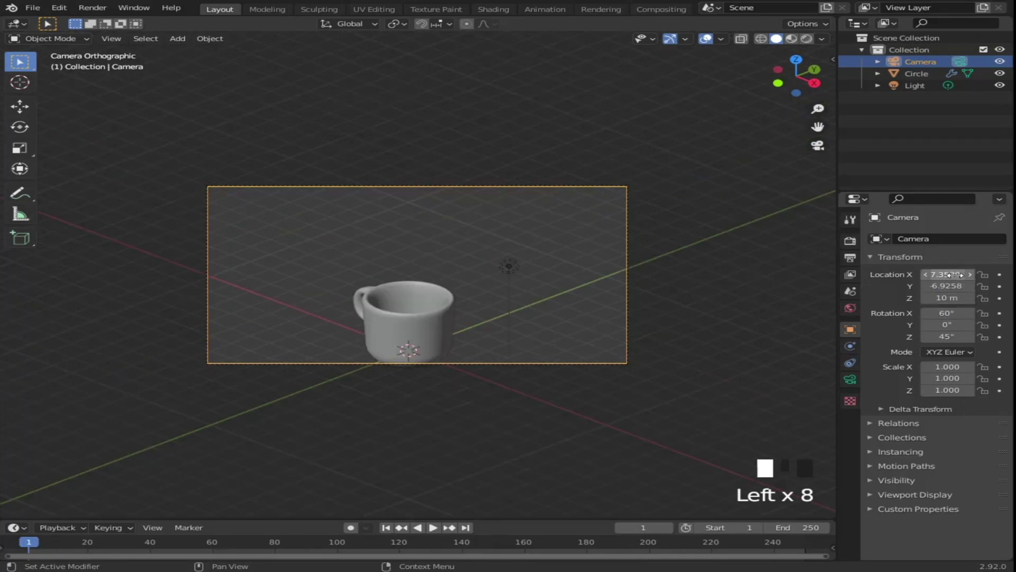
key("ctrl+a")
type("6")
key("Return")
left_click(955, 298)
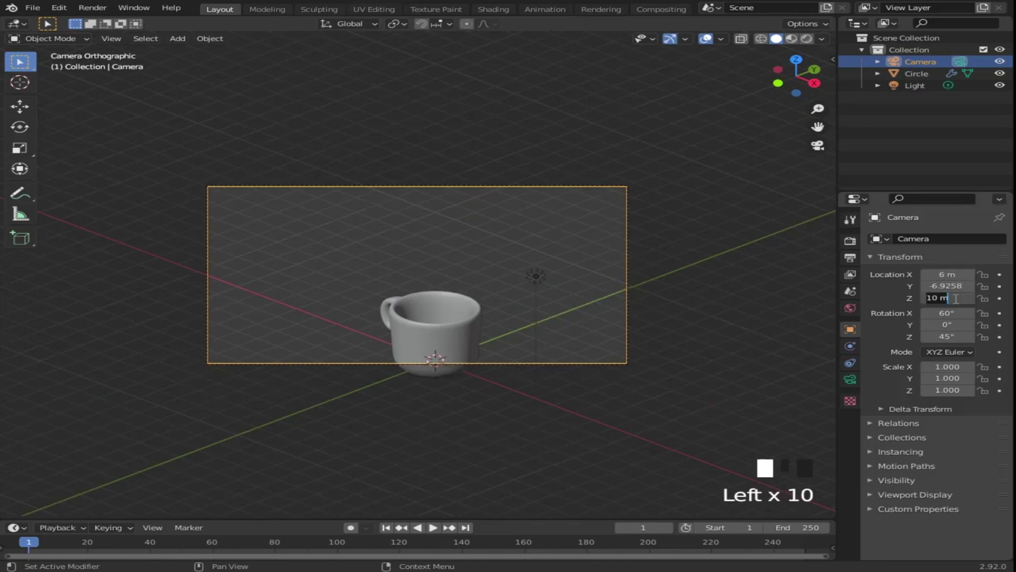
type("5")
key("Return")
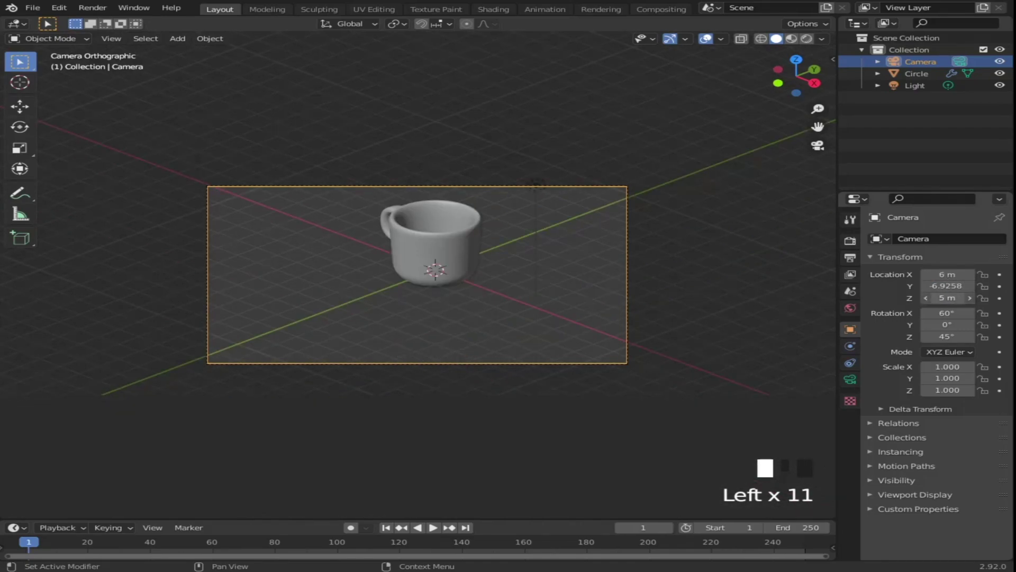
mouse_move(947, 298)
left_mouse_down()
mouse_move(962, 298)
mouse_move(947, 285)
mouse_move(948, 298)
left_mouse_up()
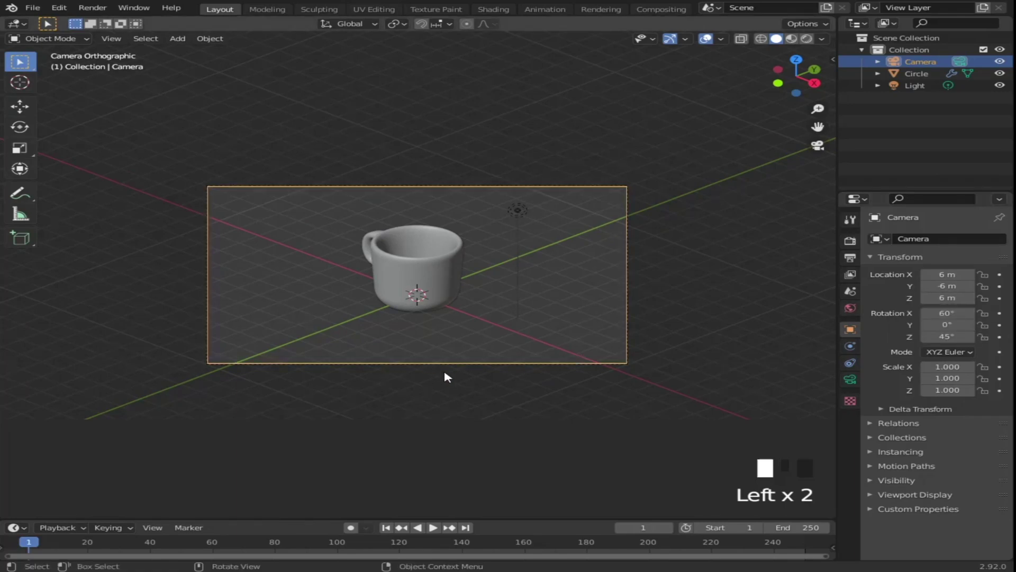
Step: Add a ground plane and scale it up to 15.666
middle_click_drag(461, 377, 503, 399, "shift")
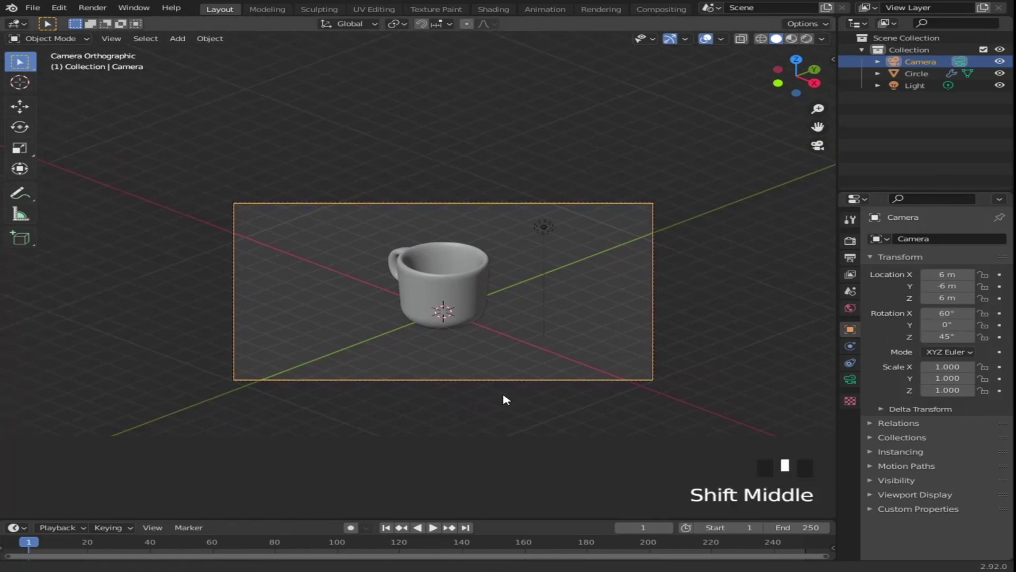
key("shift+a")
mouse_move(540, 252)
left_click(607, 254)
key("s")
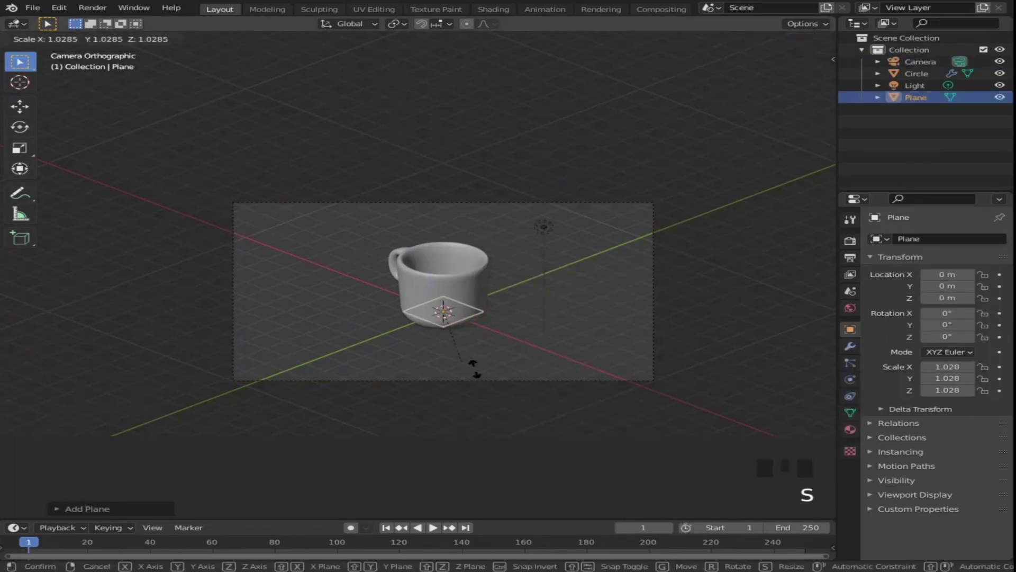
left_click(591, 466)
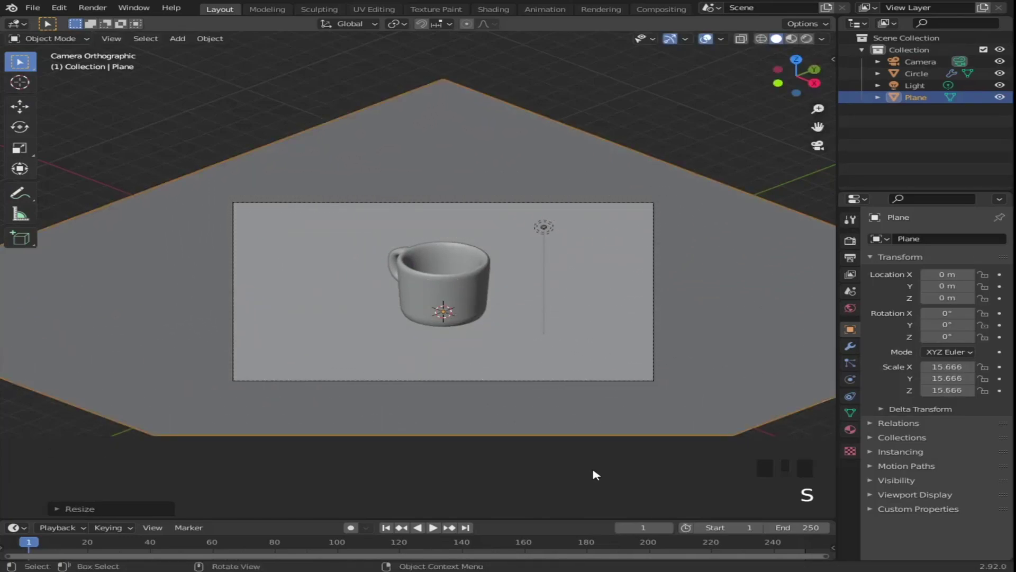
Step: Raise the mug vertically to Z 0.302 m so it rests on the plane, then view through the camera
scroll(574, 448, "up", 3)
middle_click_drag(576, 450, 547, 329)
scroll(546, 329, "up", 2)
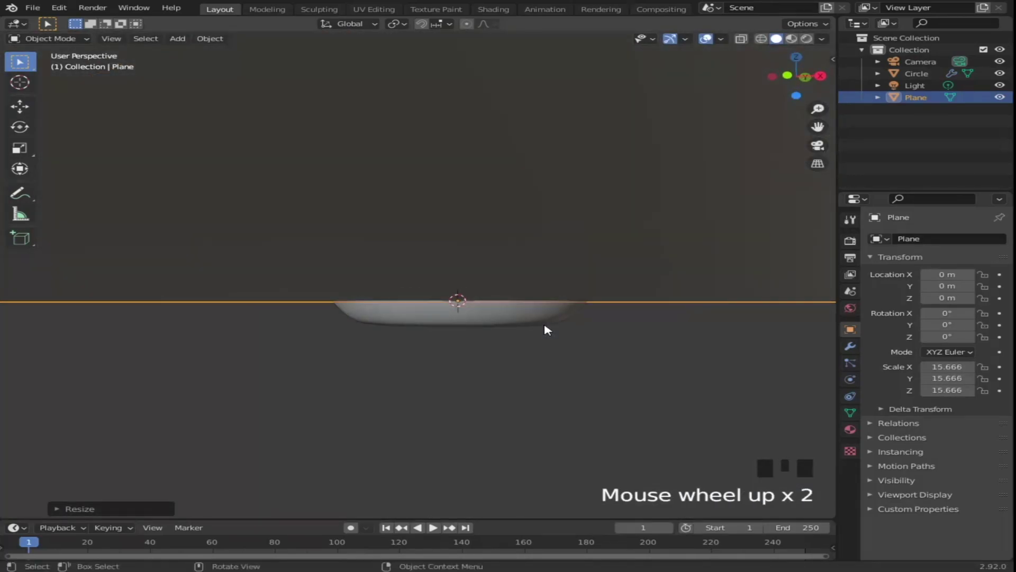
left_click(444, 314)
middle_click_drag(443, 314, 486, 336)
key("g")
key("z")
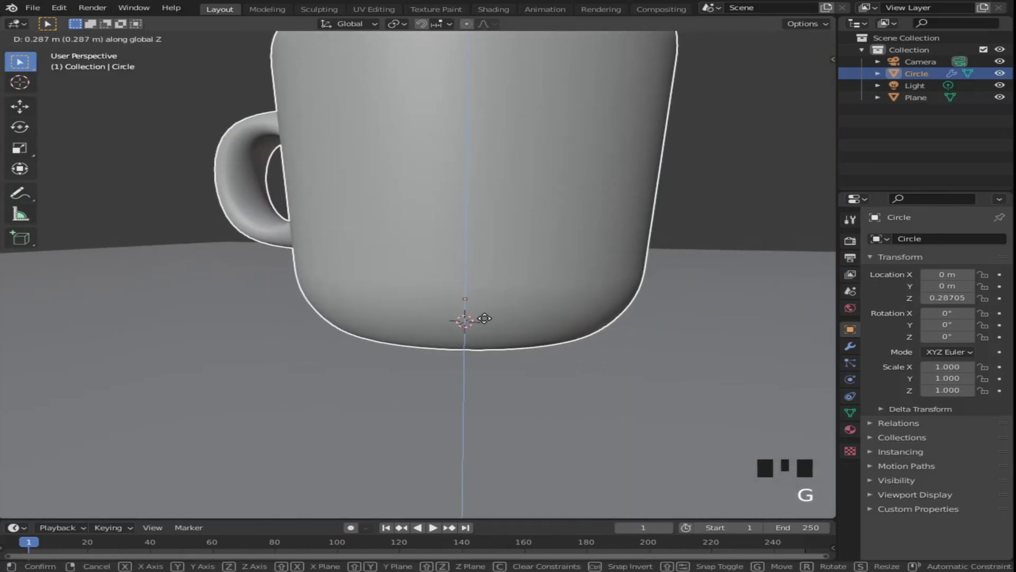
left_click(485, 318)
scroll(519, 345, "down", 2)
key("KP_0")
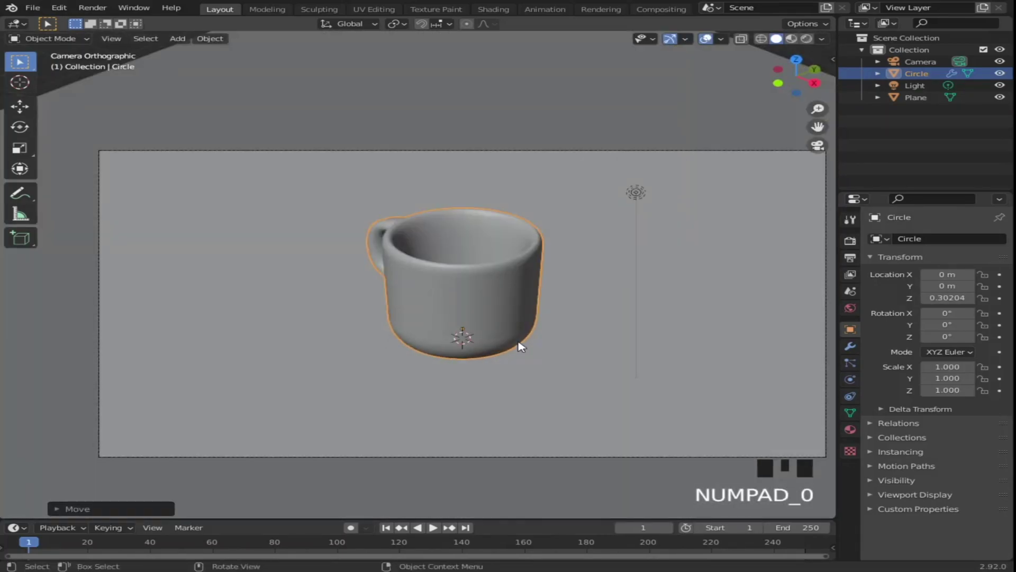
Step: Switch the viewport to rendered shading and delete the default light
scroll(527, 360, "down", 2)
key("z")
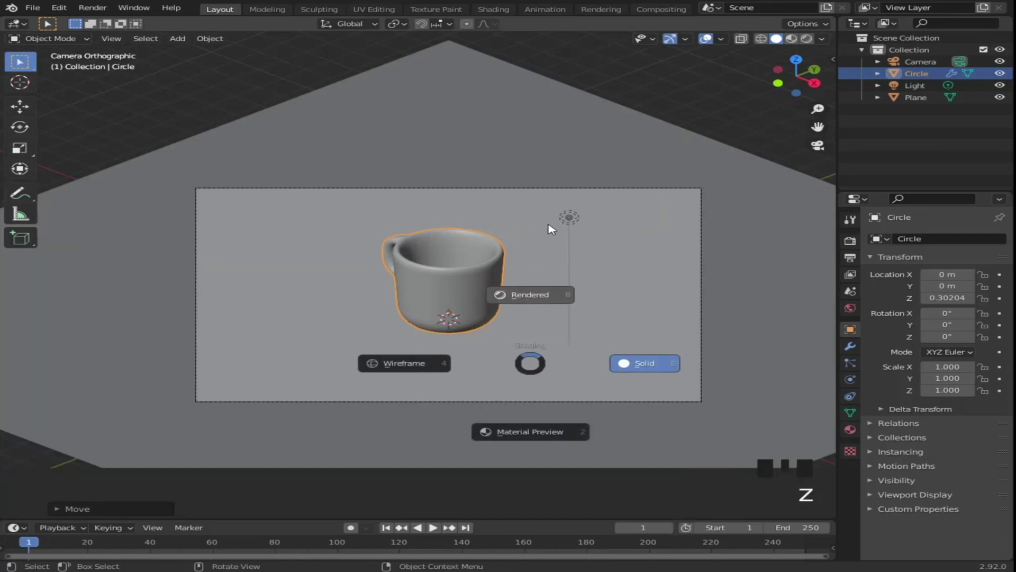
left_click(550, 229)
middle_click_drag(549, 233, 533, 243, "shift")
left_click(541, 225)
key("x")
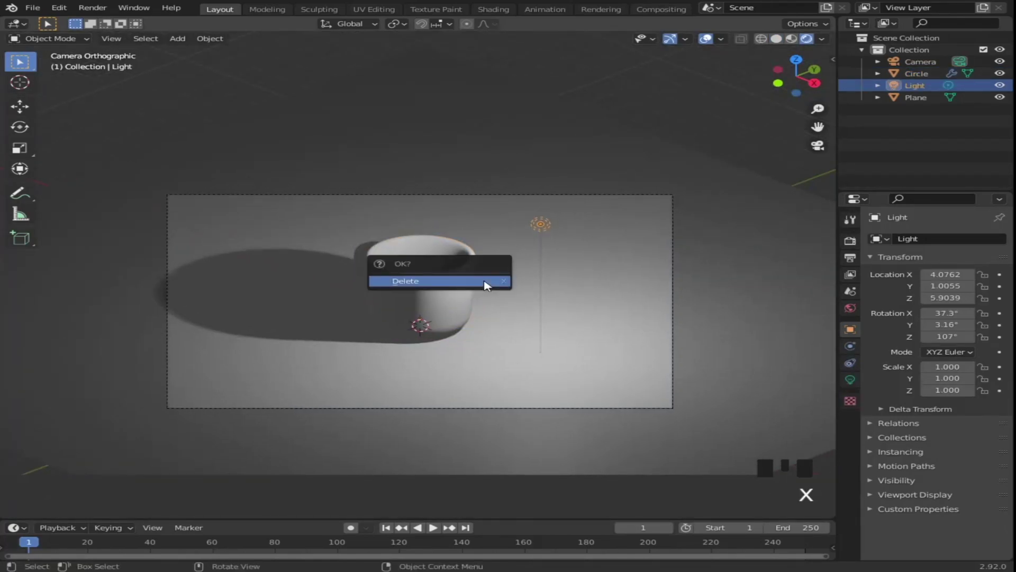
left_click(485, 281)
Step: In the Shading workspace, create a new material Material.001 for the mug
left_click(434, 305)
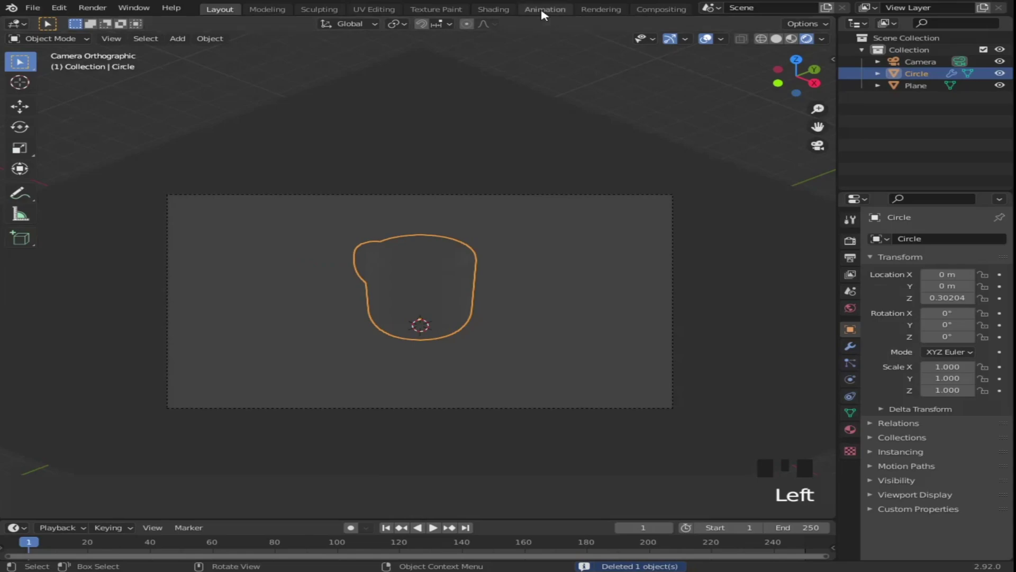
left_click(494, 9)
scroll(503, 268, "down", 2)
middle_click_drag(490, 245, 551, 243)
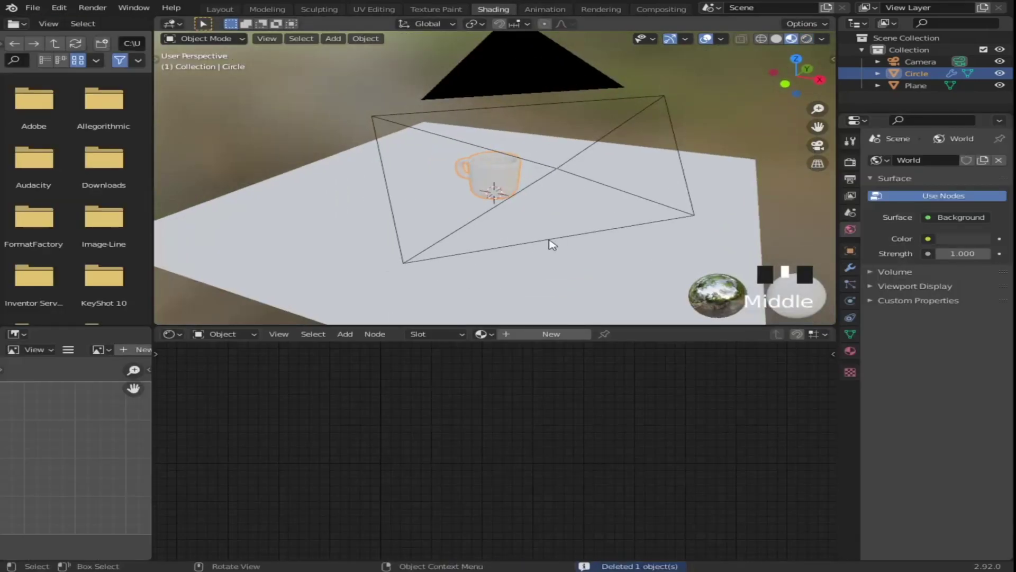
key("KP_0")
scroll(548, 247, "up", 2)
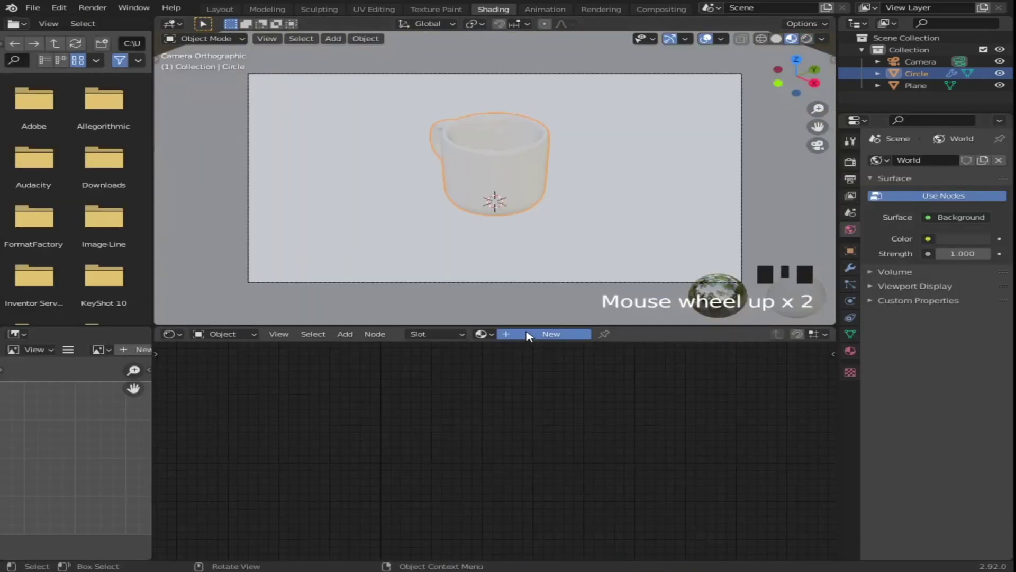
left_click(527, 335)
middle_click_drag(569, 225, 539, 281, "shift")
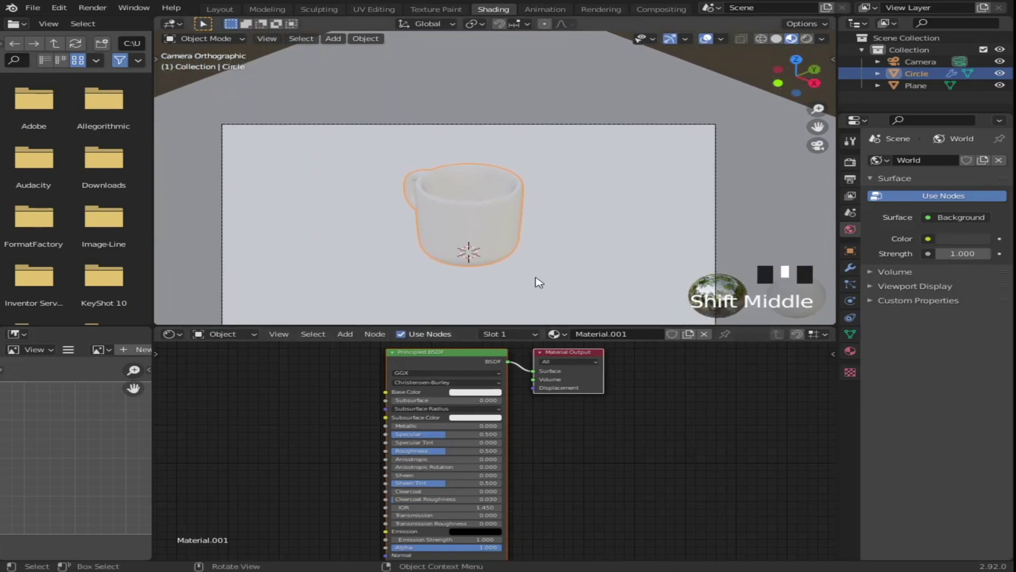
Step: Add a Sun light and raise it vertically above the mug
key("z")
mouse_move(465, 249)
middle_mouse_down()
mouse_move(485, 220)
mouse_move(562, 200)
middle_mouse_up()
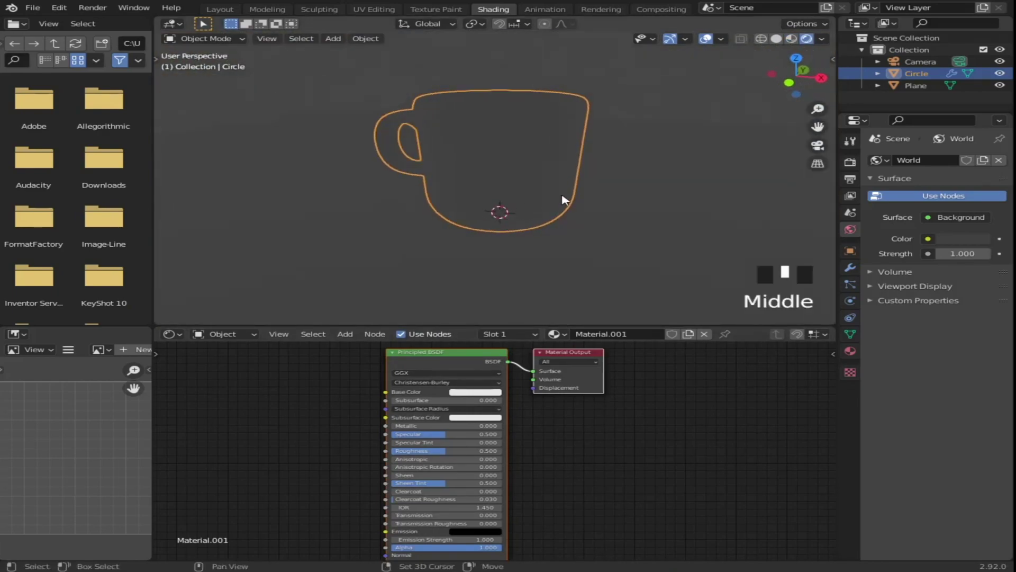
scroll(535, 236, "down", 2)
key("shift+a")
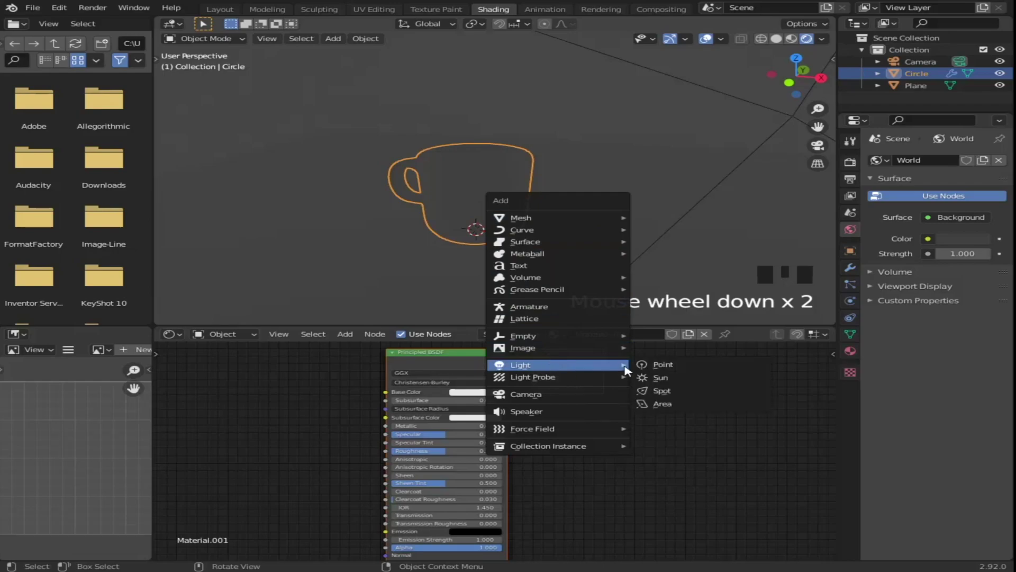
left_click(661, 378)
key("g")
key("z")
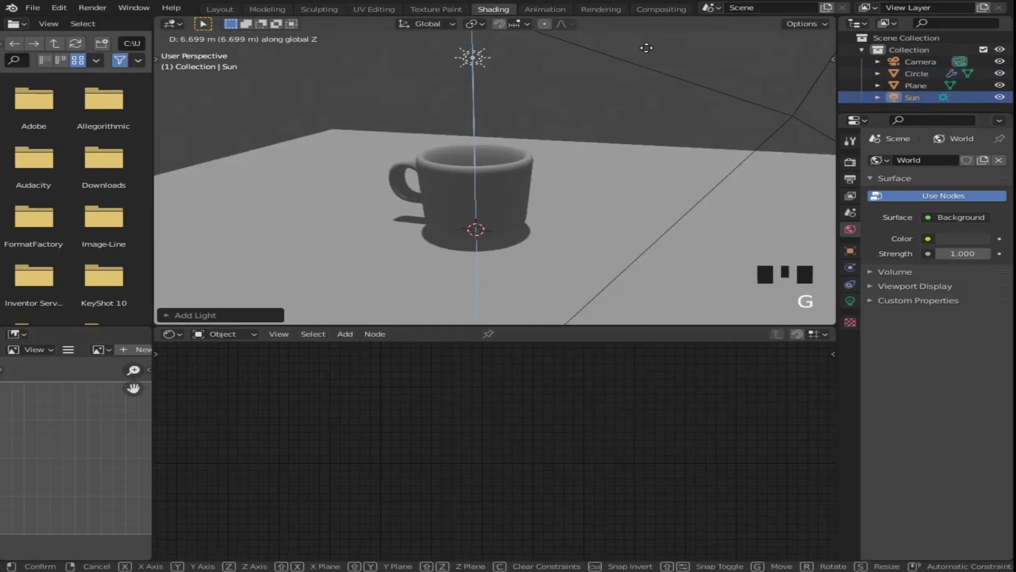
left_click(647, 48)
Step: Tilt the sun so the mug casts a long shadow, then reselect the mug in camera view
key("r")
left_click(601, 214)
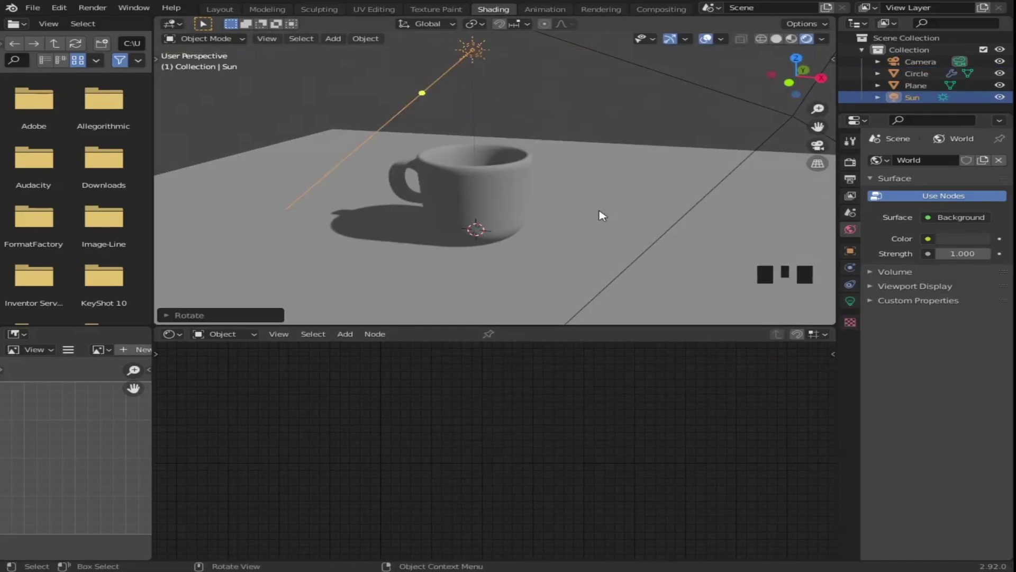
key("KP_0")
scroll(581, 210, "down", 2)
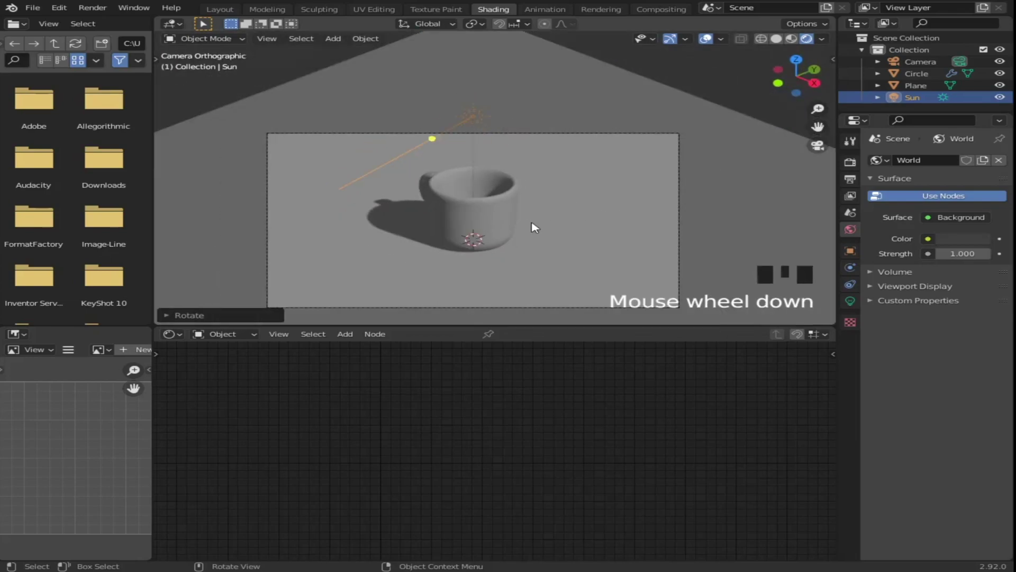
left_click(487, 221)
Step: Replace the Principled BSDF with a Diffuse BSDF wired to the Material Output's Surface
middle_click_drag(520, 420, 559, 448)
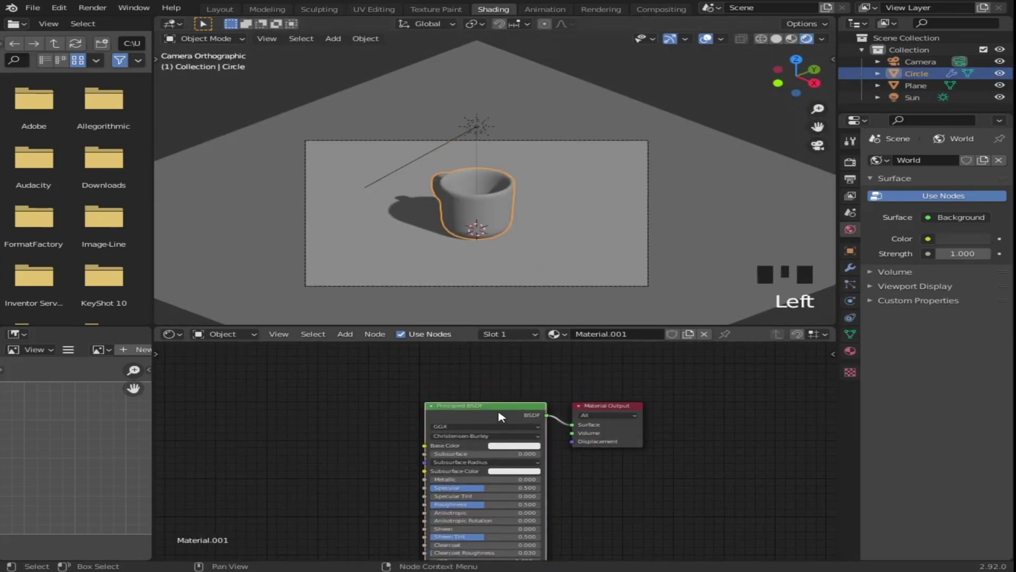
key("x")
key("shift+a")
left_click(387, 418)
type("di")
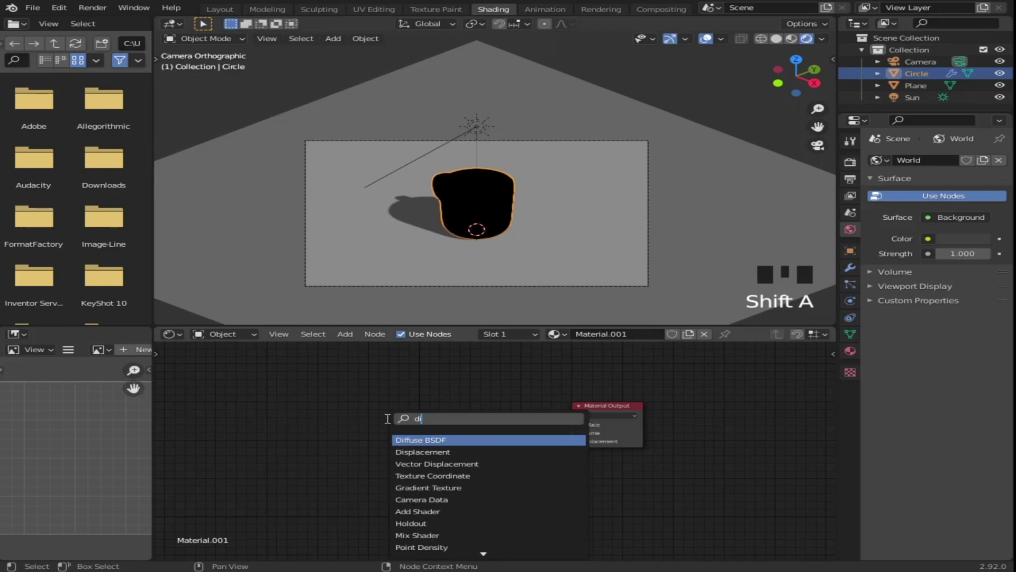
key("Return")
left_click(457, 437)
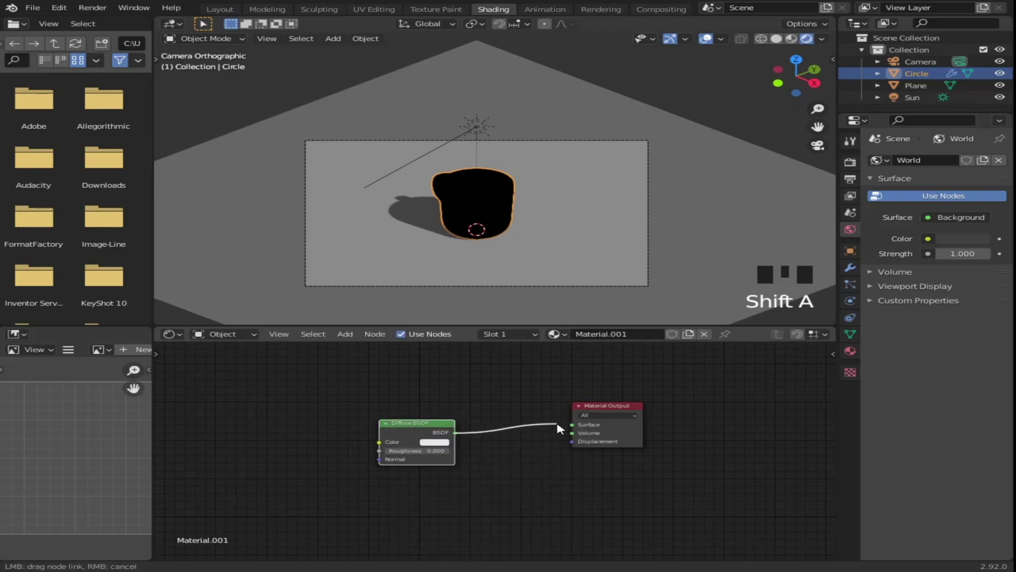
left_click_drag(560, 427, 572, 424)
left_click_drag(418, 424, 274, 413)
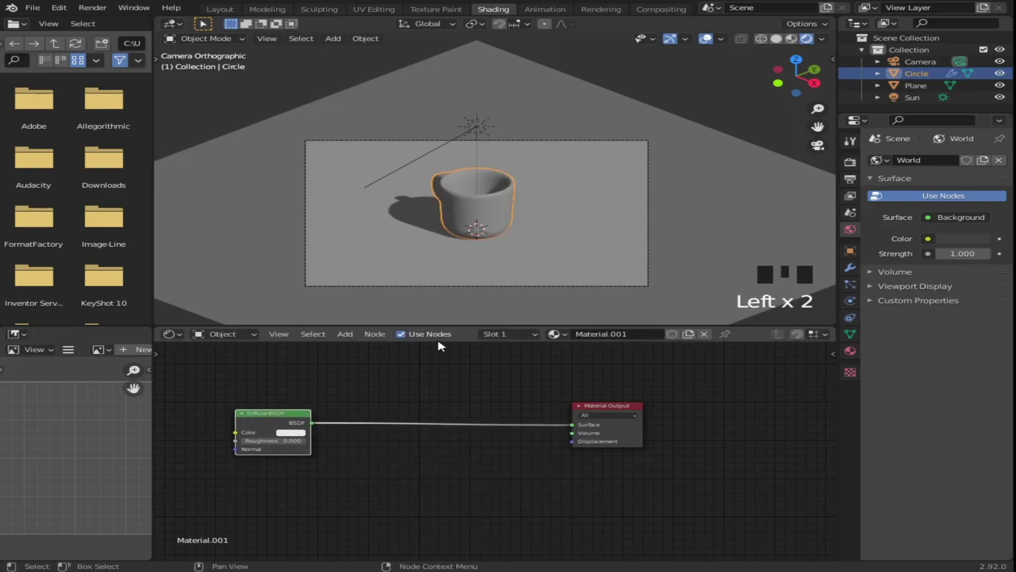
Step: Insert a Shader to RGB node between the Diffuse BSDF and the output
key("shift+a")
left_click(482, 366)
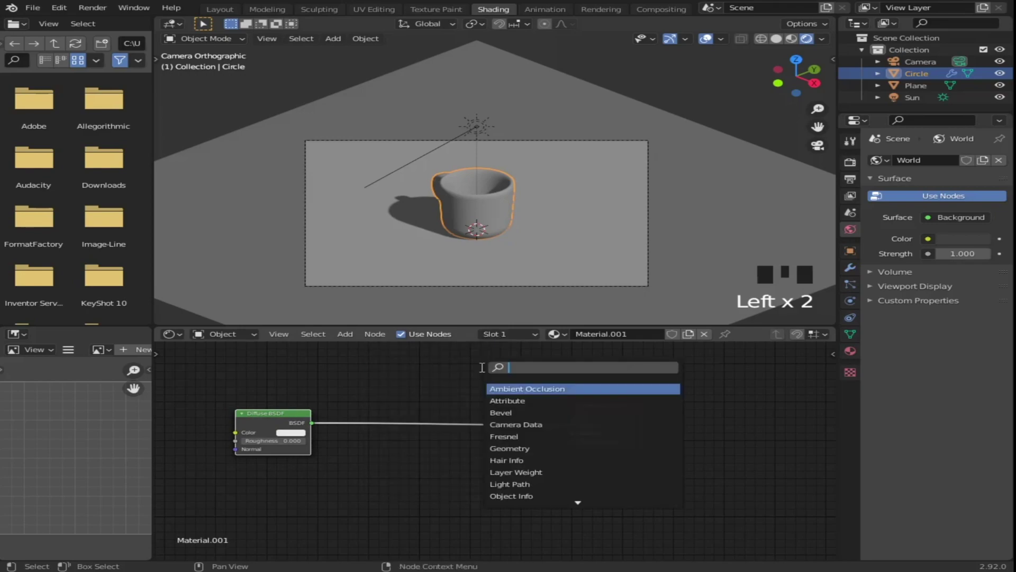
type("shader")
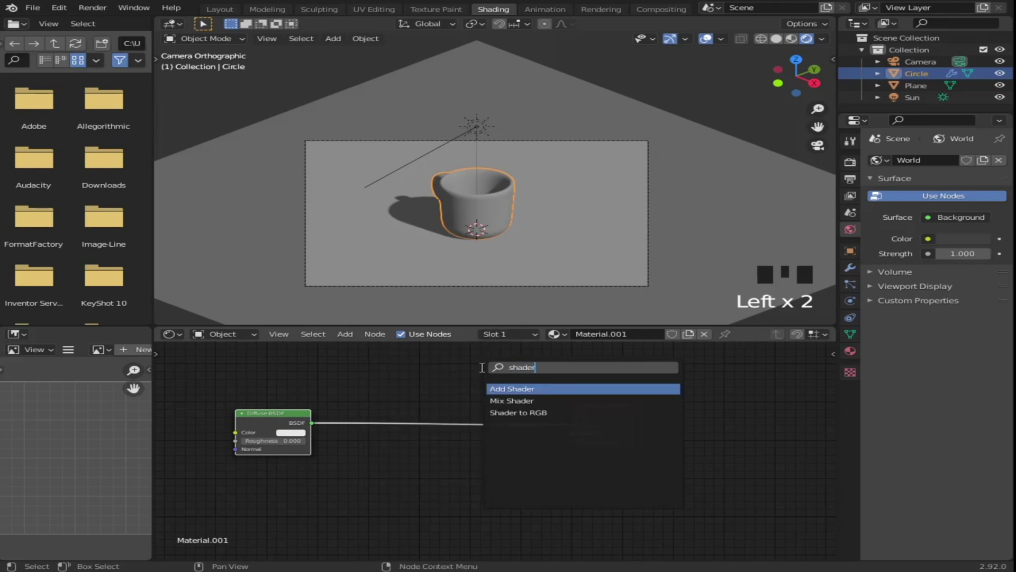
left_click(524, 413)
left_click(386, 446)
Step: Add a ColorRamp after Shader to RGB with Constant interpolation
key("shift+a")
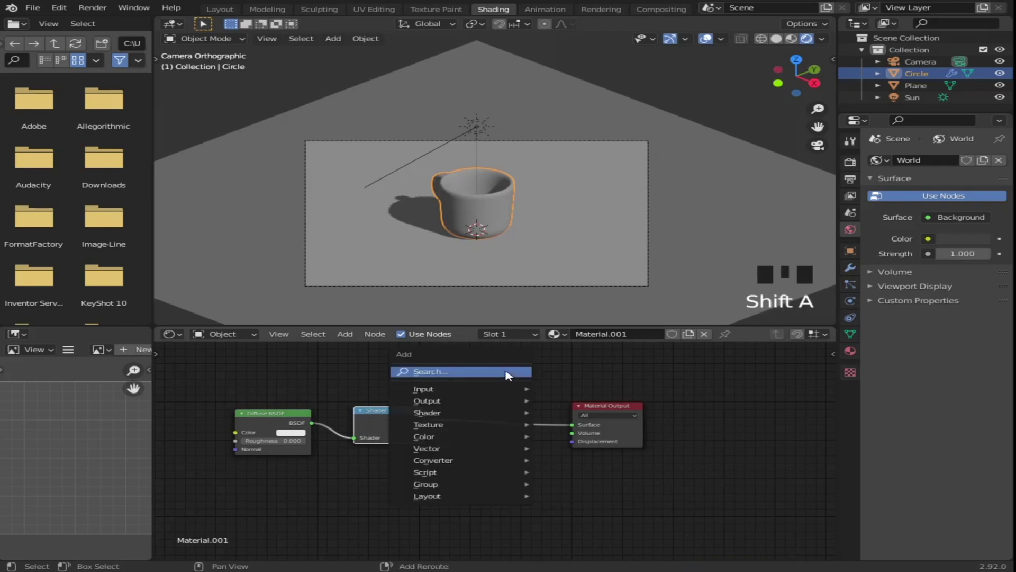
left_click(506, 370)
type("color")
key("Return")
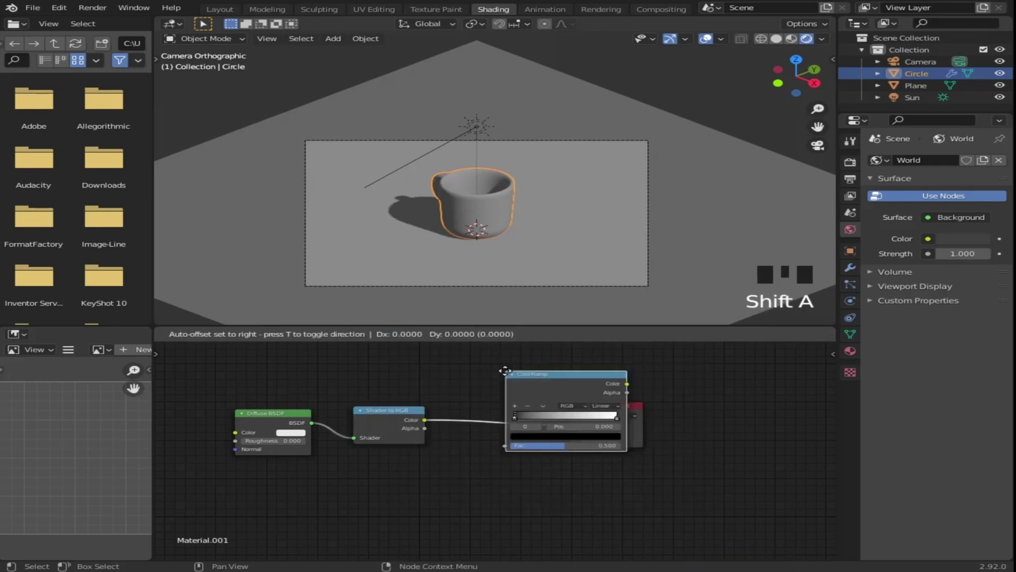
left_click(625, 421)
left_click(573, 415)
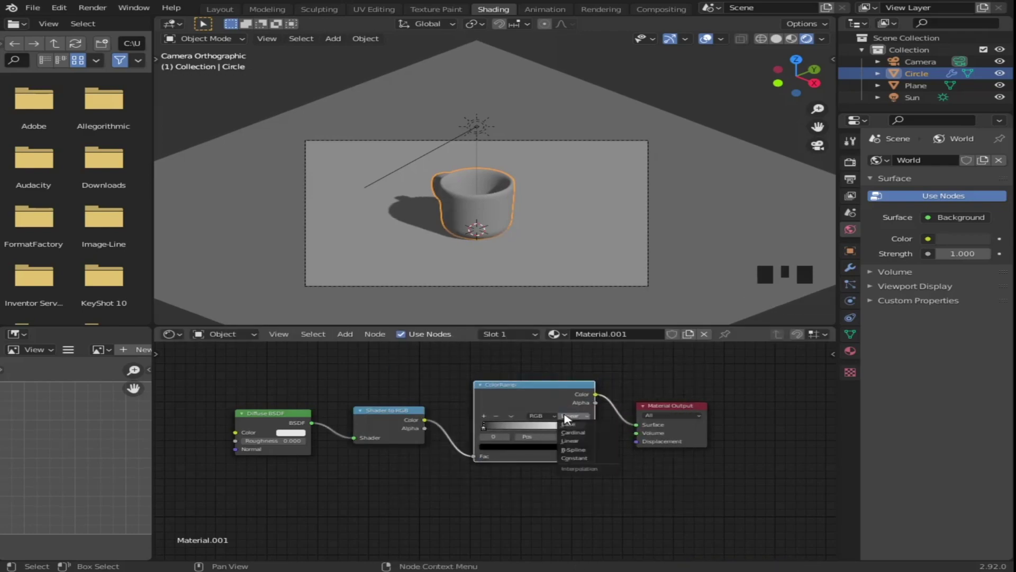
left_click(589, 459)
Step: Set the ramp's white stop position to 0.5
scroll(495, 450, "up", 4)
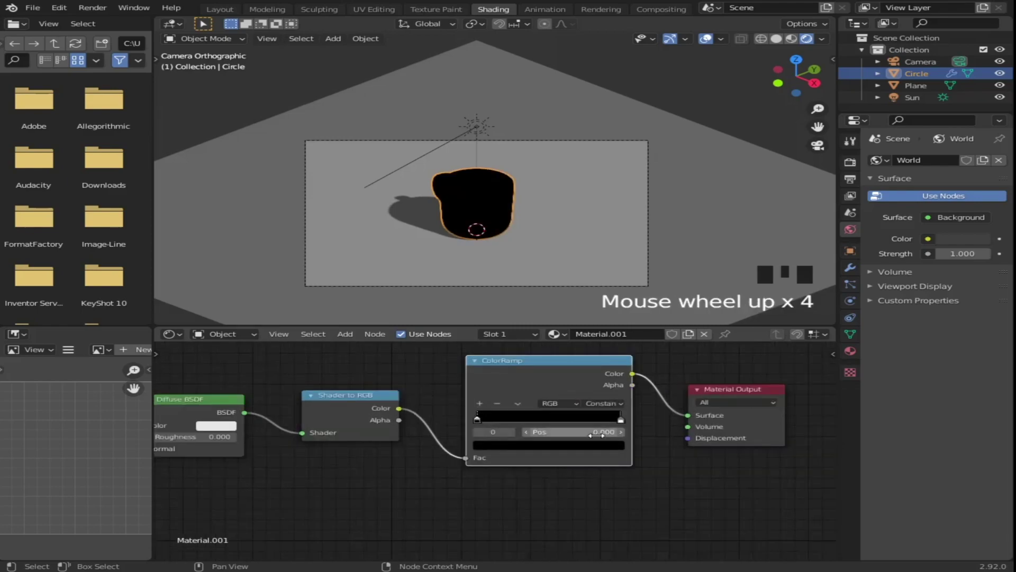
left_click_drag(620, 418, 552, 420)
scroll(597, 291, "up", 2)
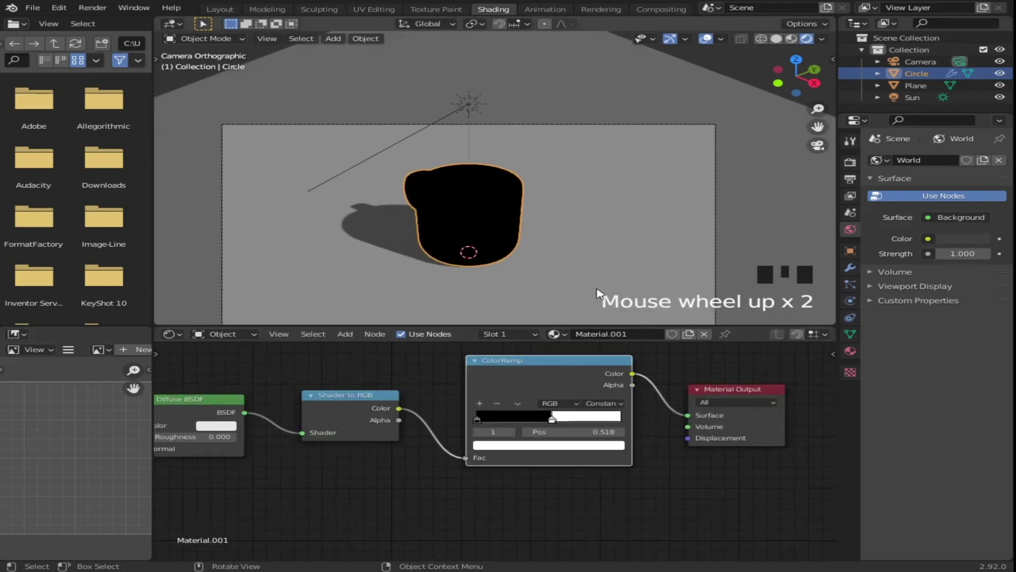
left_click(601, 433)
type("0.5")
left_click(548, 456)
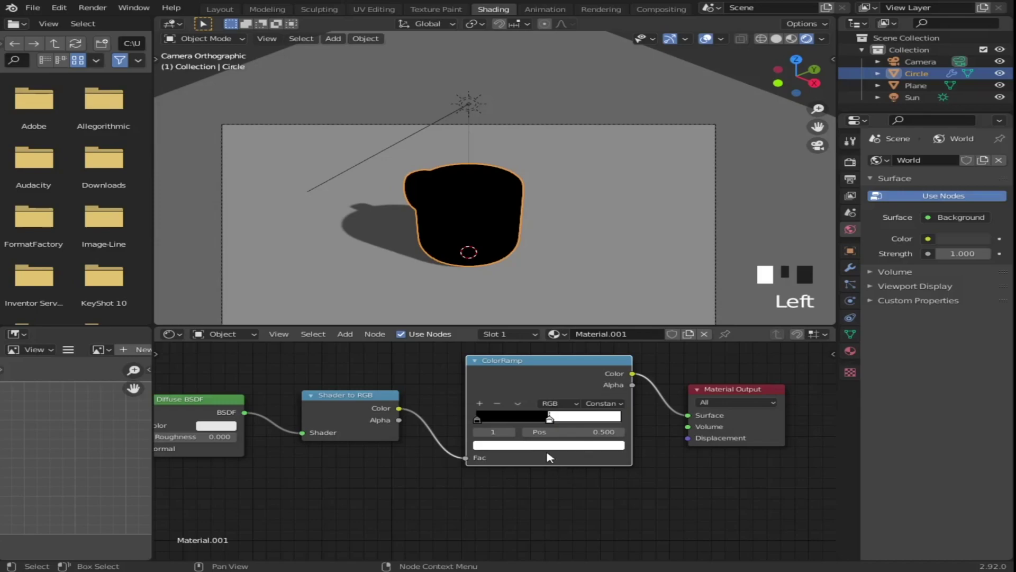
scroll(566, 275, "down", 2)
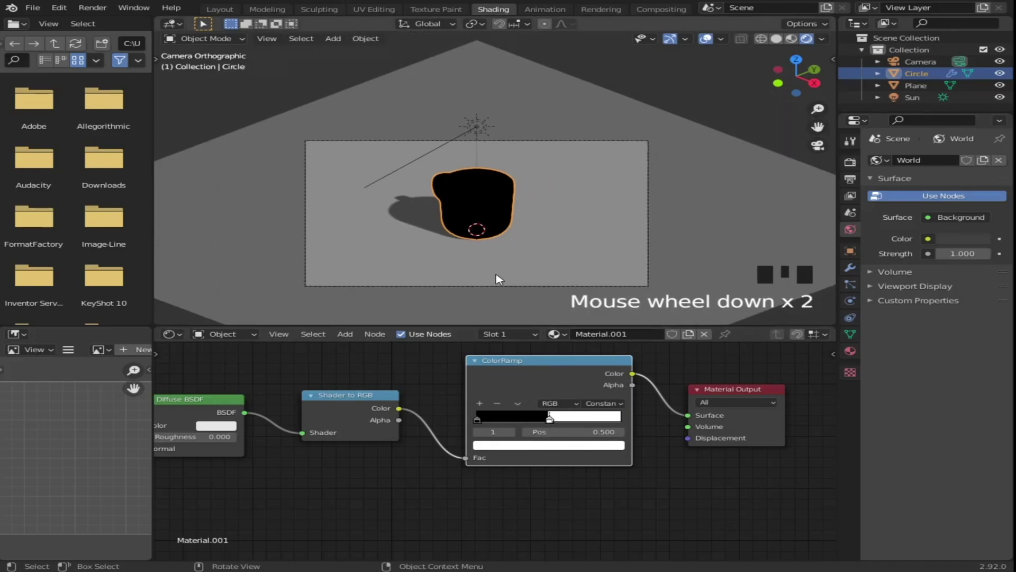
Step: Set the Sun light's strength to 5000
middle_click_drag(497, 380, 537, 407)
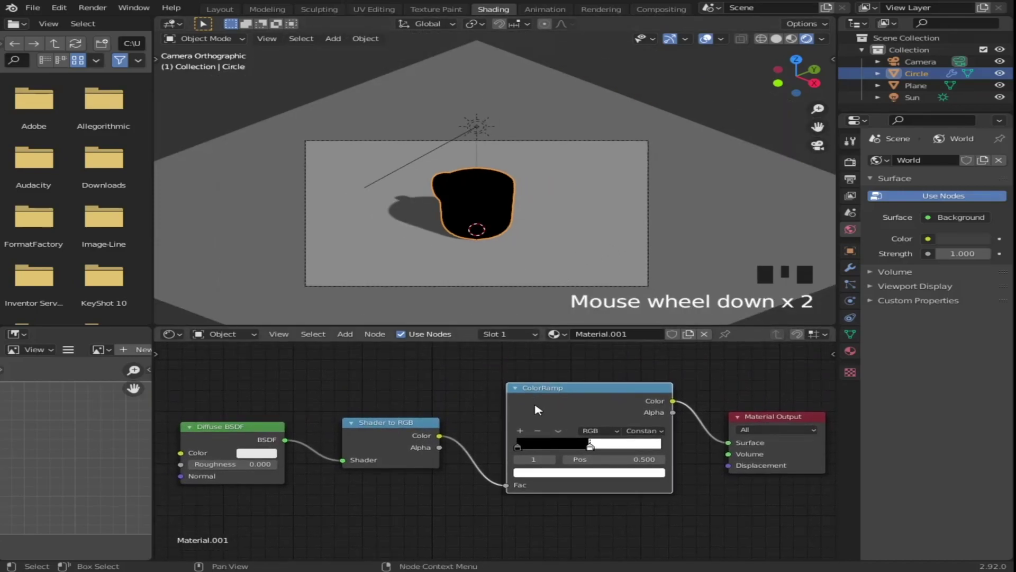
key("KP_0")
left_click(479, 131)
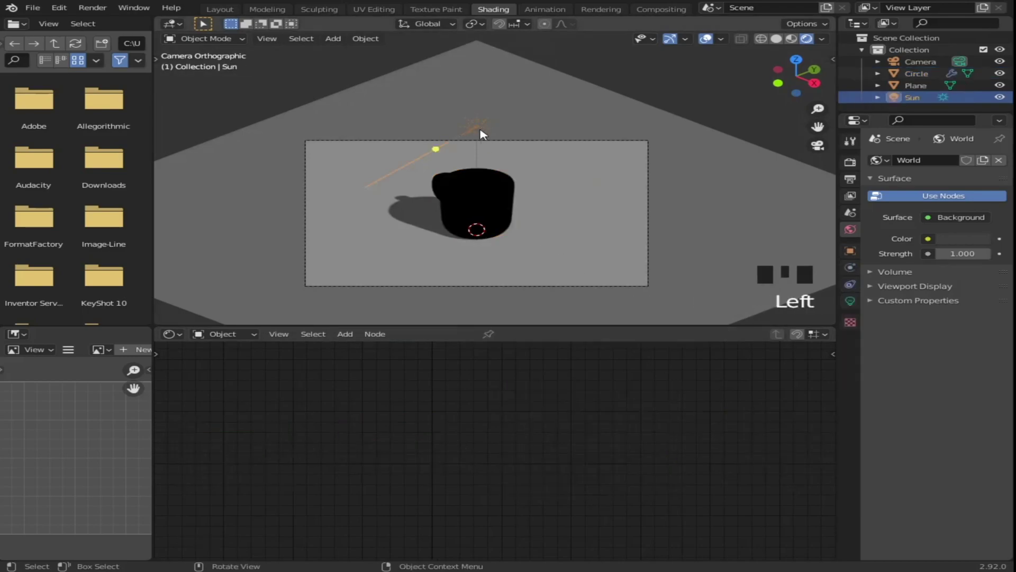
left_click(851, 301)
left_click(966, 239)
type("5")
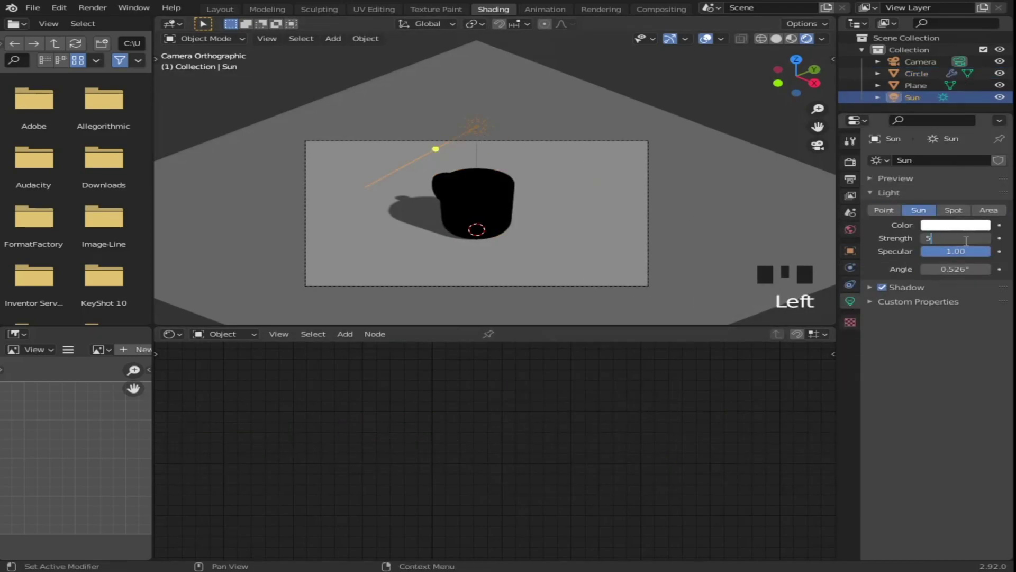
type("000")
key("Return")
Step: Confirm the sun strength stays at 5000, then bring up the Render Properties through the camera view
scroll(624, 245, "up", 3)
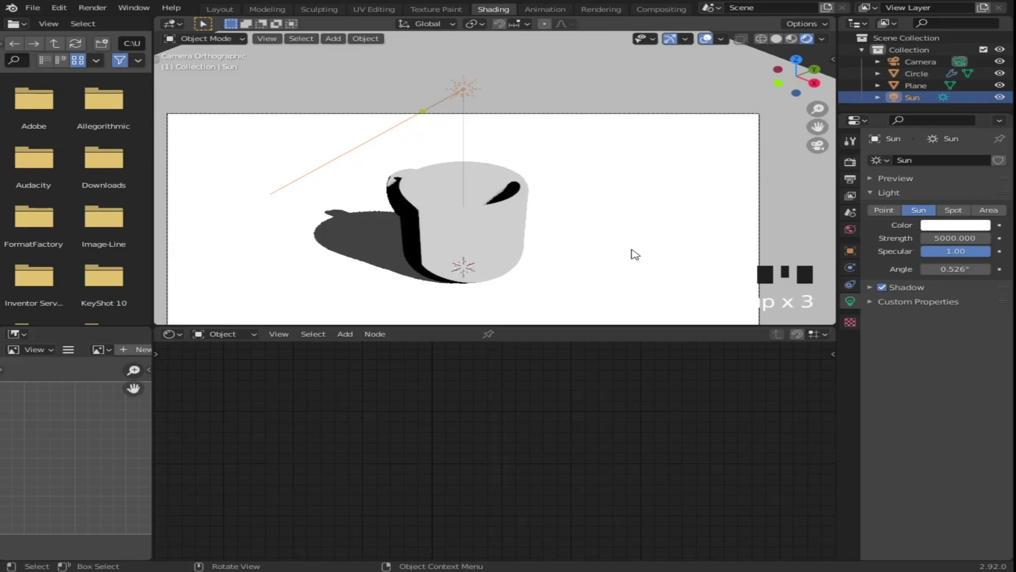
left_click(926, 239)
left_click(958, 239)
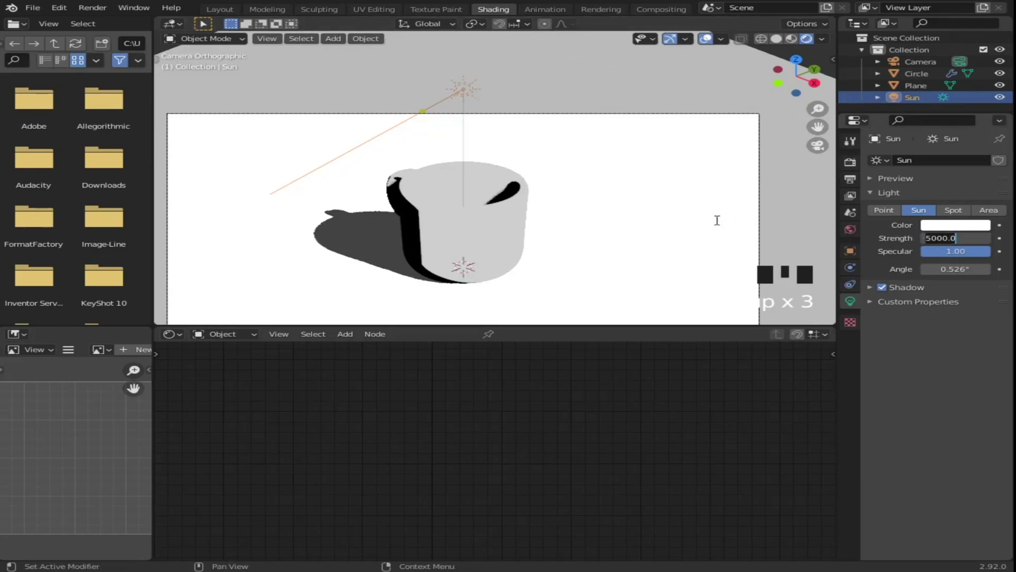
left_click(927, 219)
key("KP_0")
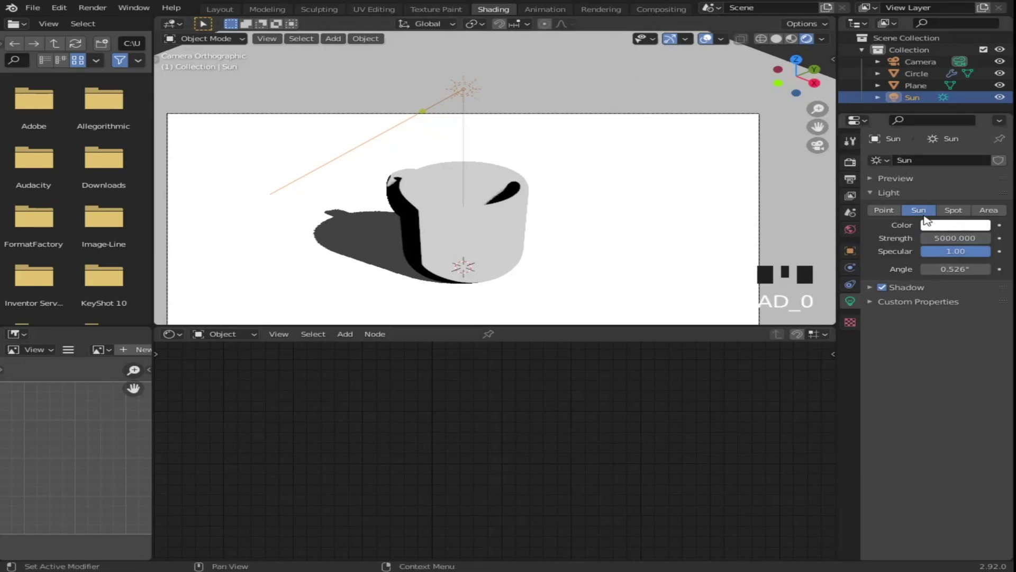
left_click(850, 161)
Step: Set the Color Management view transform to Standard
left_click(942, 455)
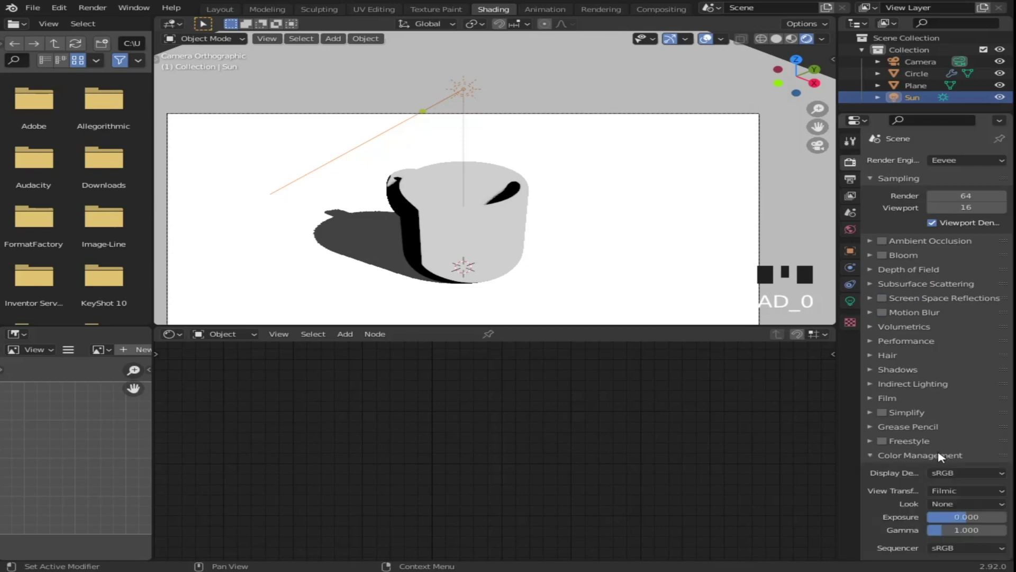
left_click(964, 491)
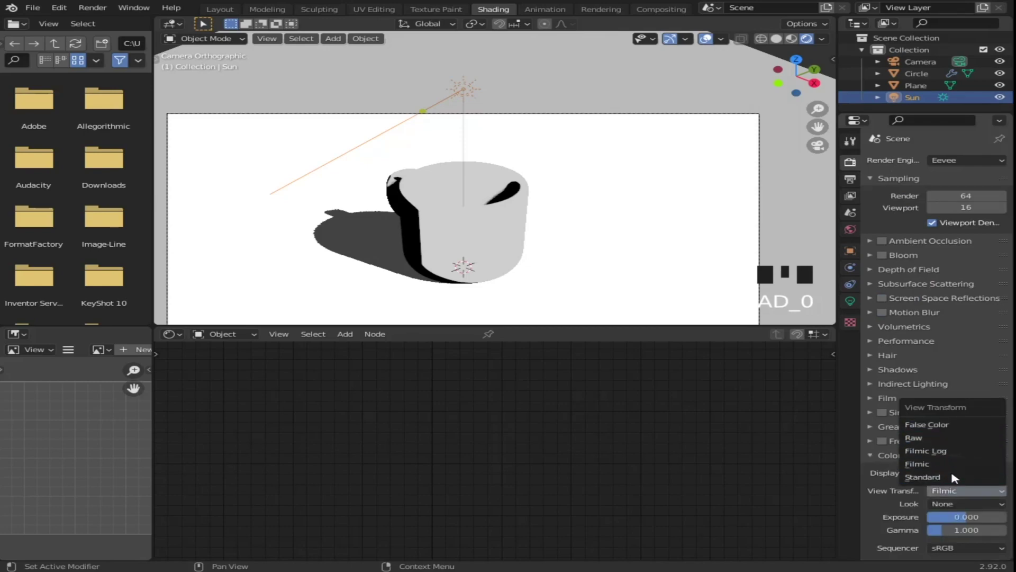
left_click(953, 478)
Step: Set the mug ramp's right-hand stop to light blue #92C8F4
left_click(469, 239)
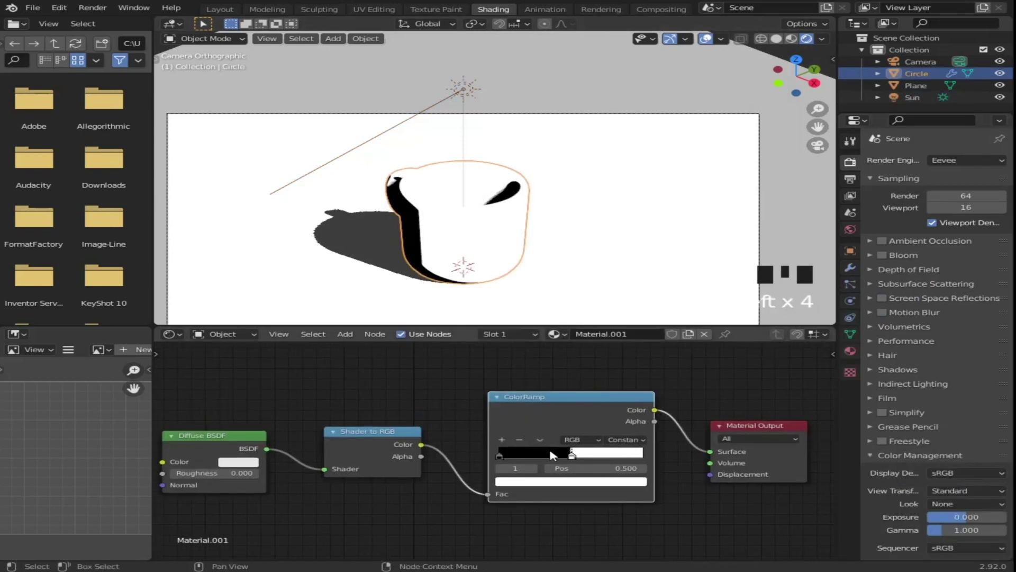
left_click(572, 456)
left_click(595, 483)
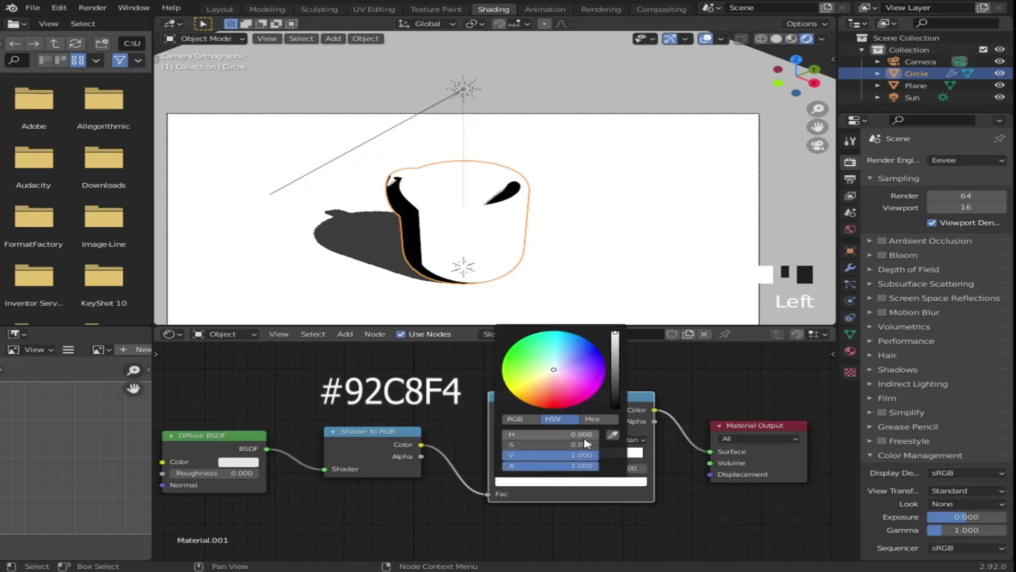
left_click(594, 420)
left_click(560, 435)
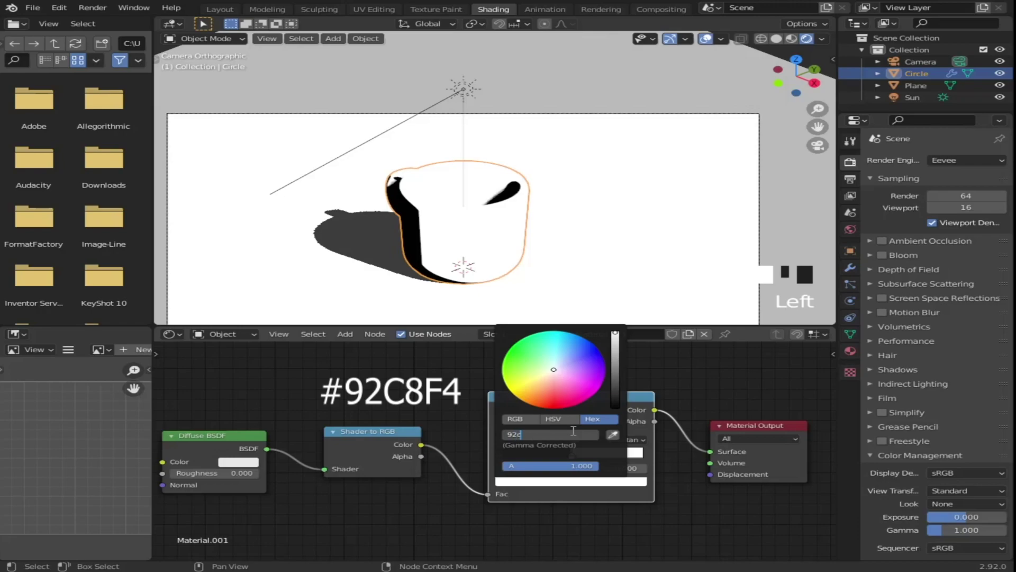
type("92c8f4")
key("Return")
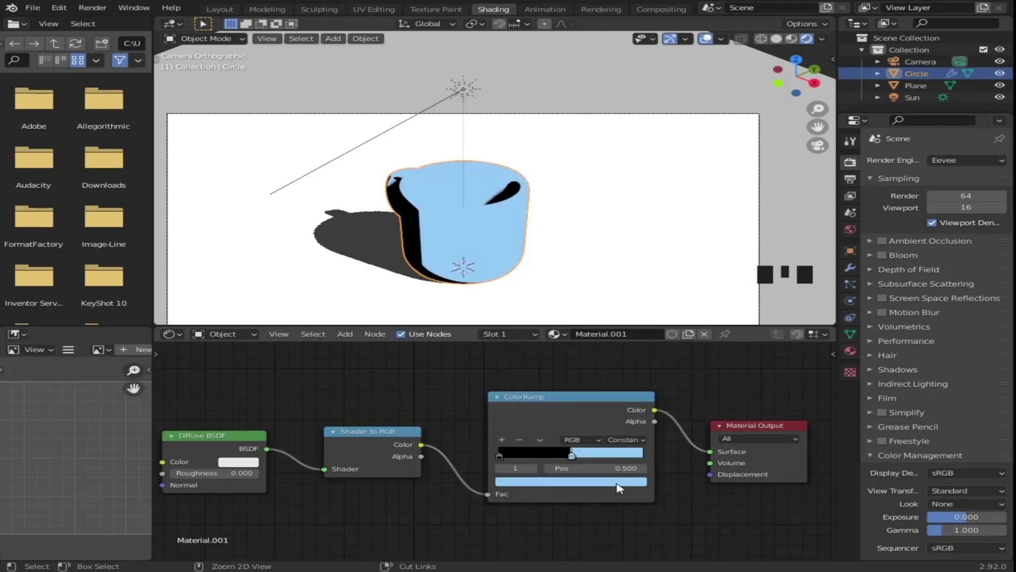
Step: Paste the blue onto the left stop and darken it to value 0.3
left_click(499, 454)
key("ctrl+v")
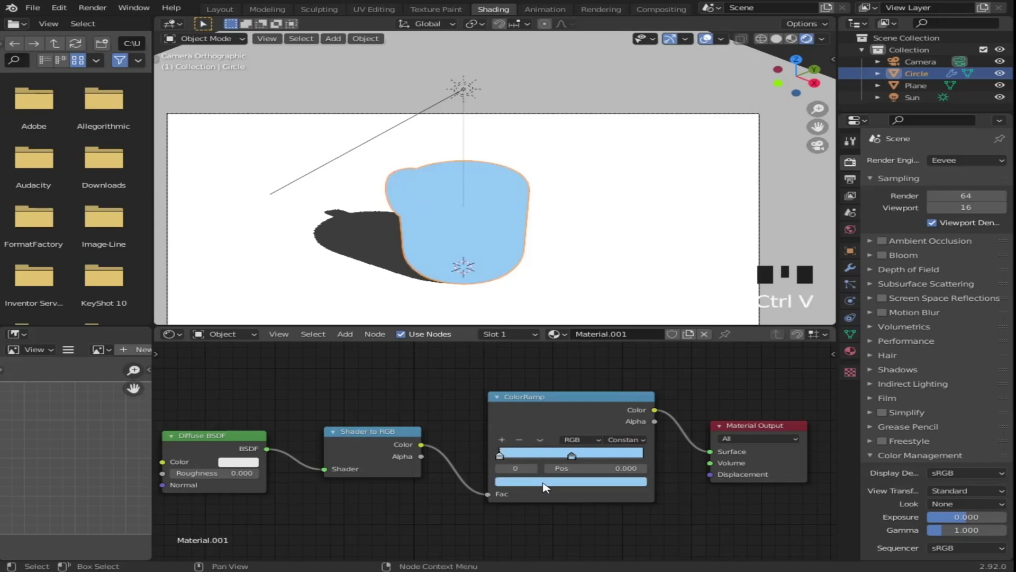
left_click(542, 483)
left_click(553, 418)
left_click_drag(582, 454, 531, 455)
Step: Give the ground plane an independent copy of Material.001
left_click(642, 233)
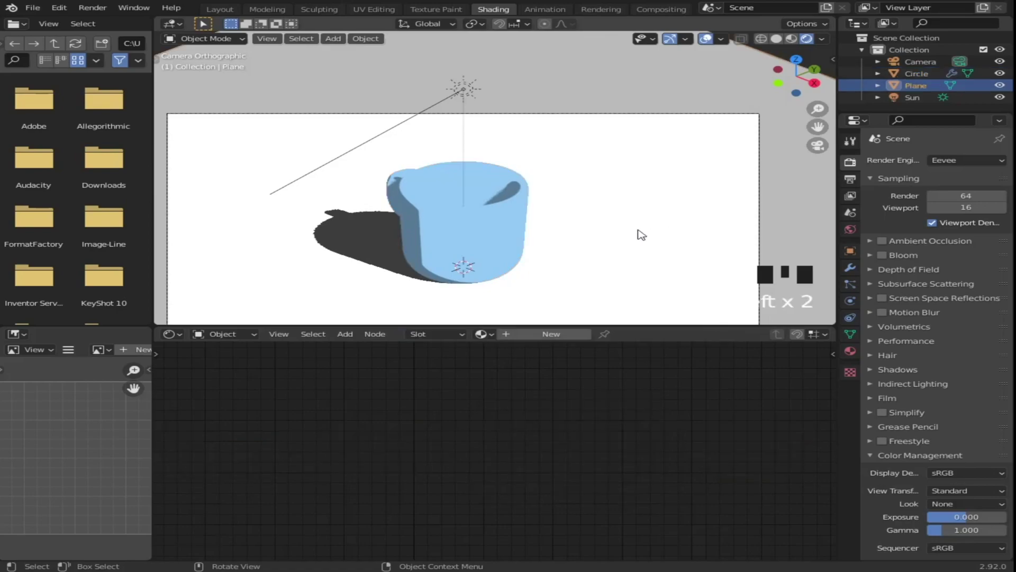
left_click(481, 334)
left_click(522, 363)
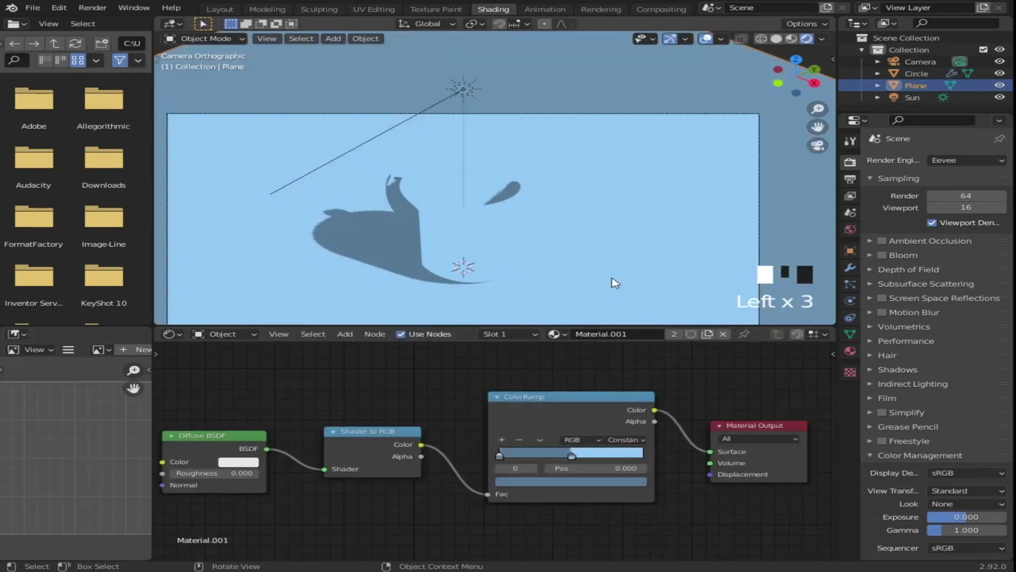
left_click(677, 336)
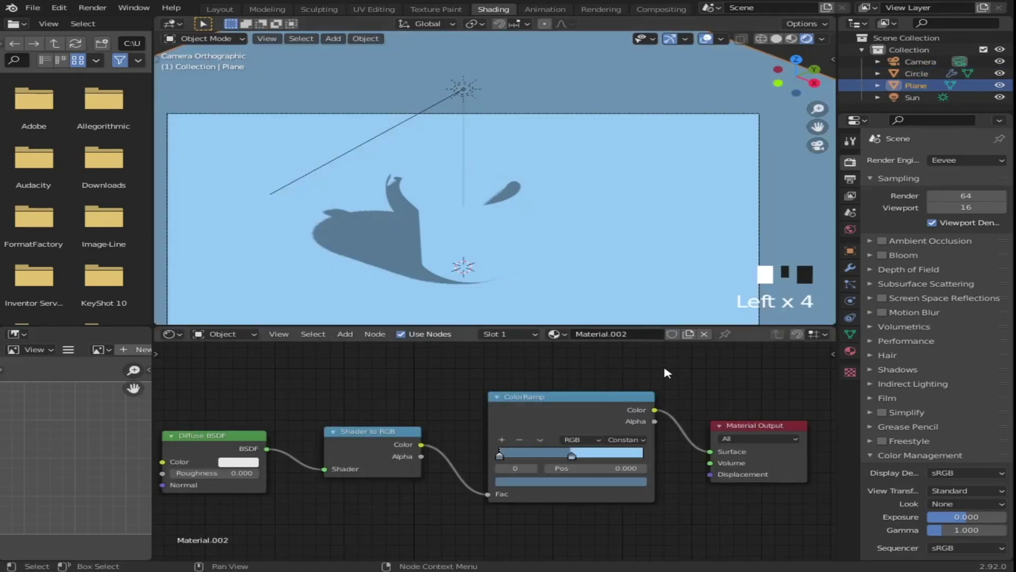
Step: Set the plane ramp's right-hand stop to pink #F4ACB2
left_click(571, 454)
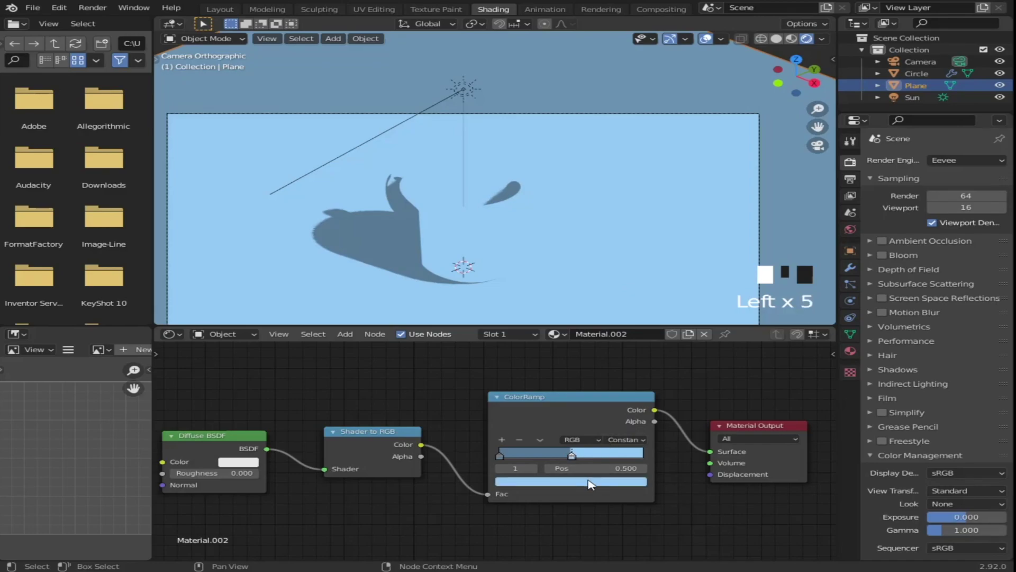
left_click(590, 482)
left_click(592, 419)
left_click(573, 435)
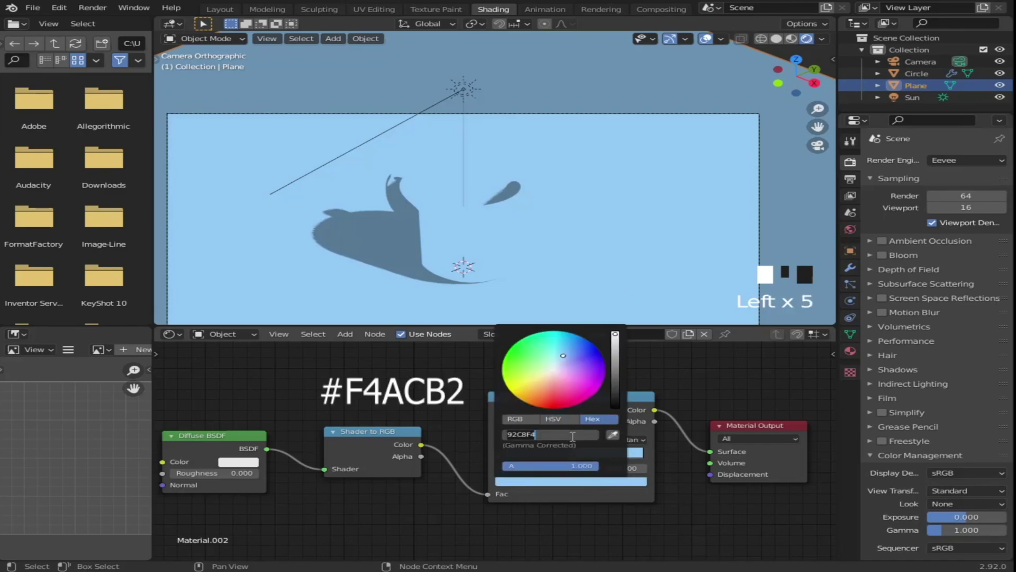
type("f4acb2")
key("Return")
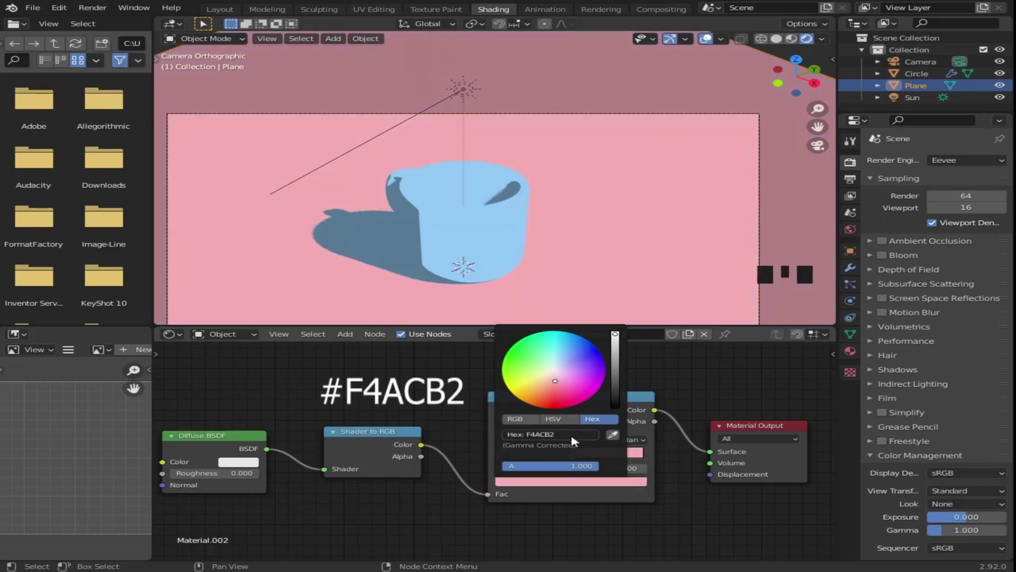
left_click(588, 488)
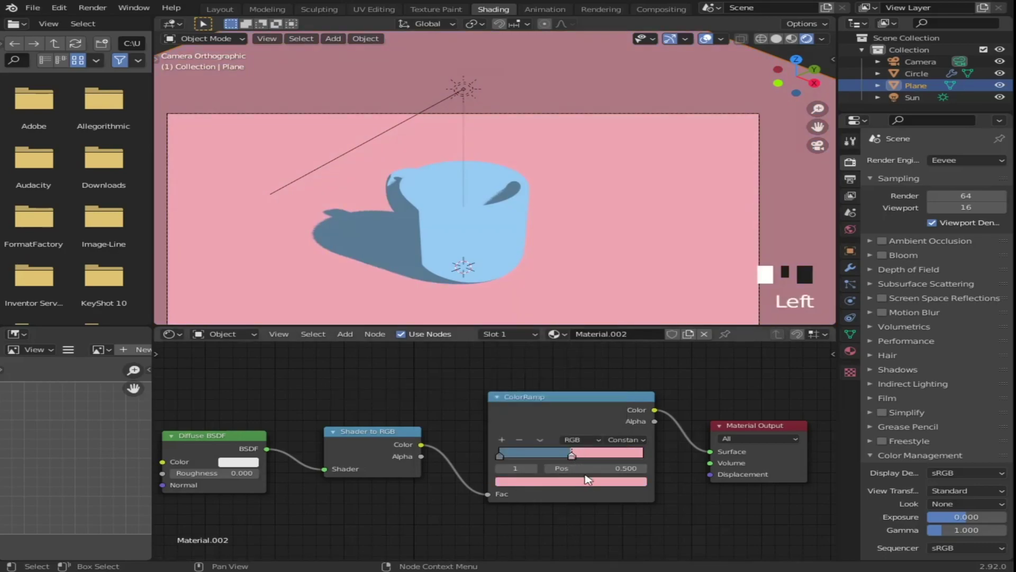
left_click(591, 488)
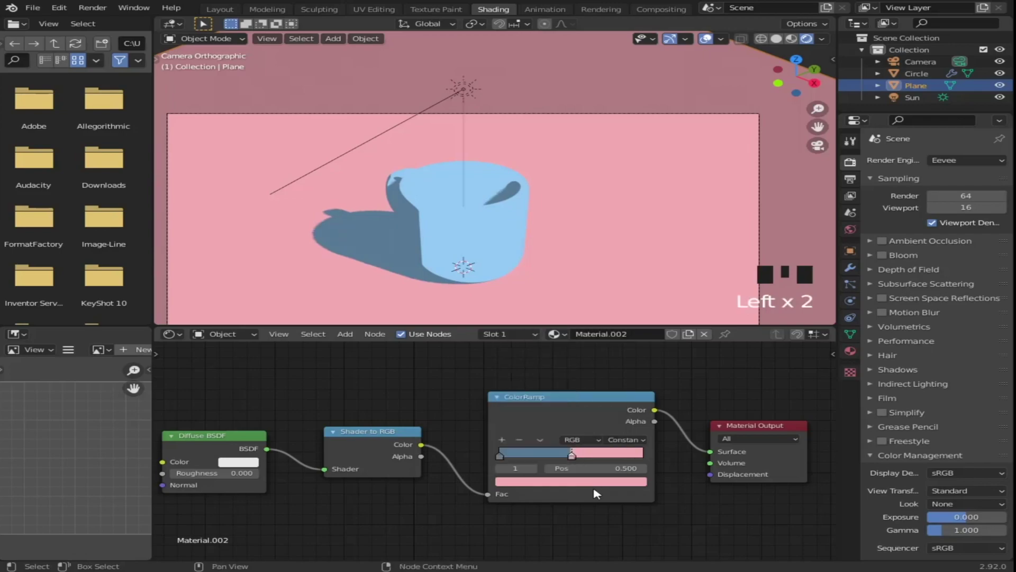
Step: Paste the pink onto the left stop and darken it to value 0.3
left_click(499, 454)
key("ctrl+v")
left_click(523, 482)
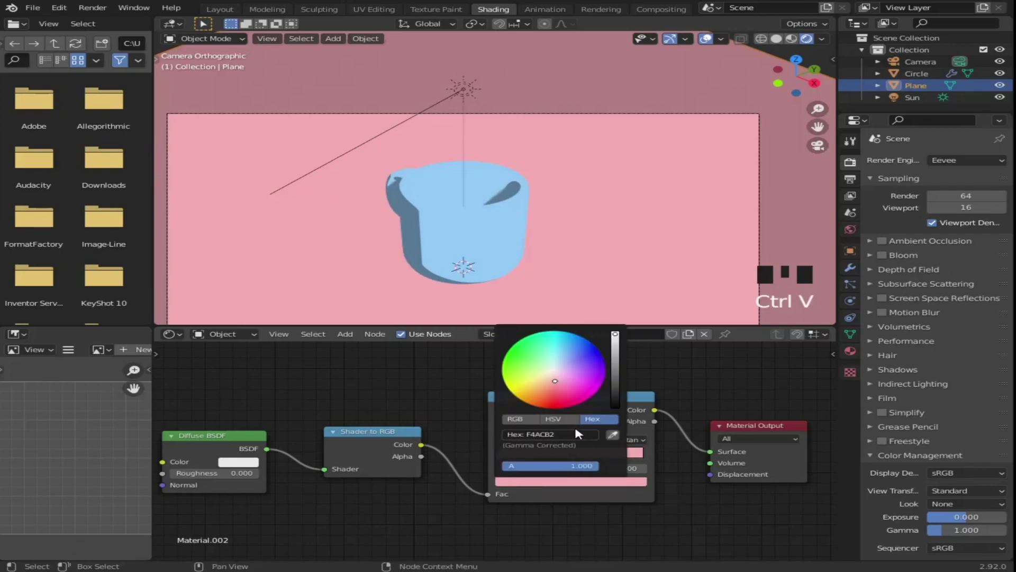
left_click(553, 419)
mouse_move(582, 455)
left_mouse_down()
mouse_move(534, 455)
mouse_move(570, 458)
left_mouse_up()
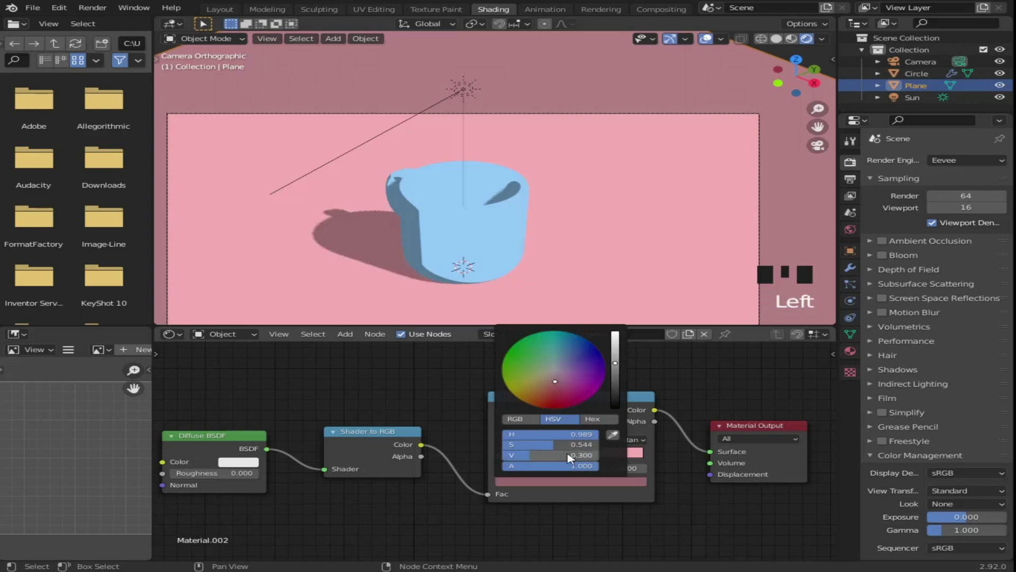
scroll(376, 272, "down", 2)
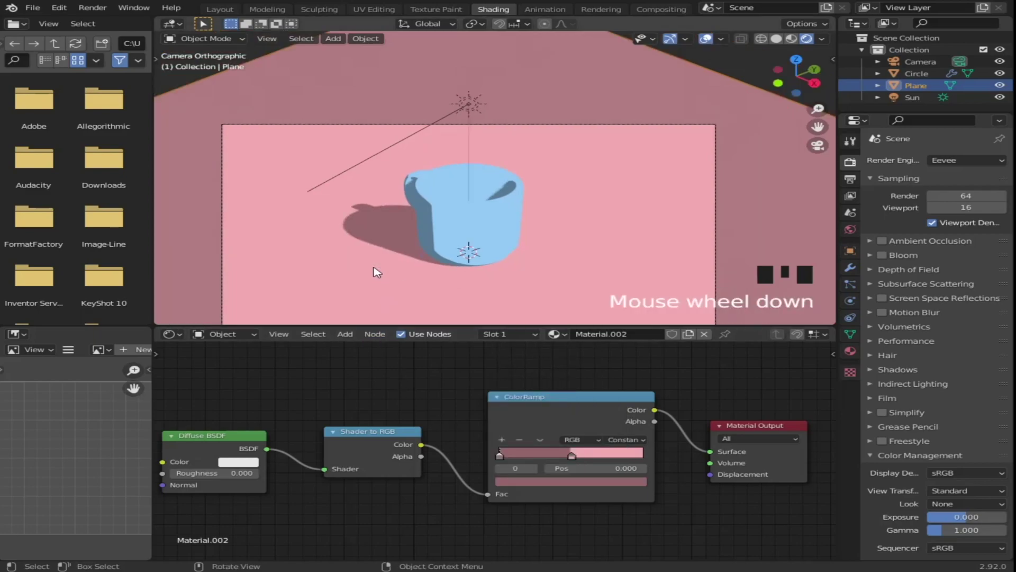
Step: Back in Layout, add a second material slot to the mug with a new material named 'Line'
left_click(220, 9)
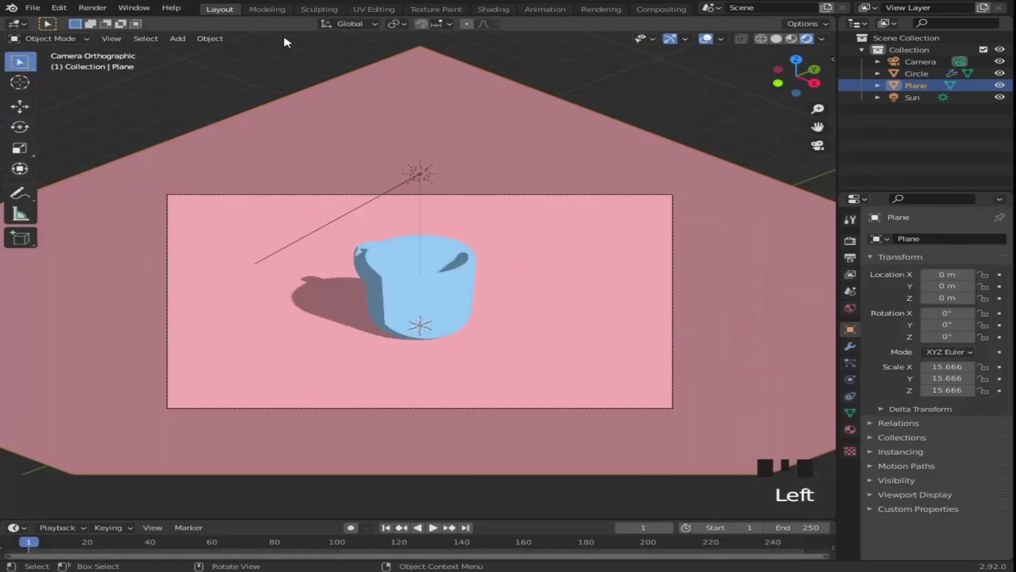
left_click(463, 296)
scroll(462, 296, "up", 1)
left_click(850, 429)
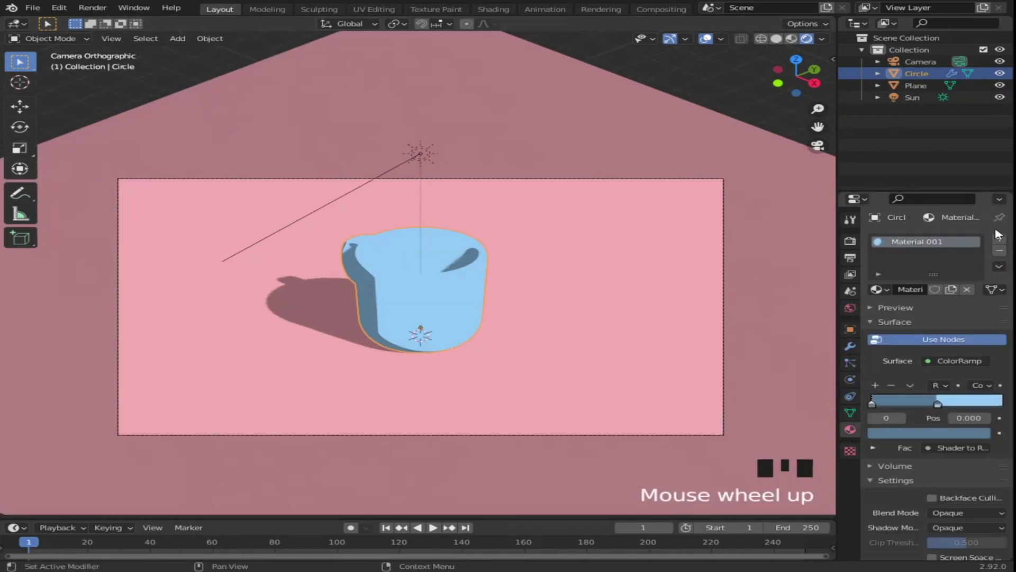
left_click(998, 238)
left_click(913, 313)
left_click(918, 314)
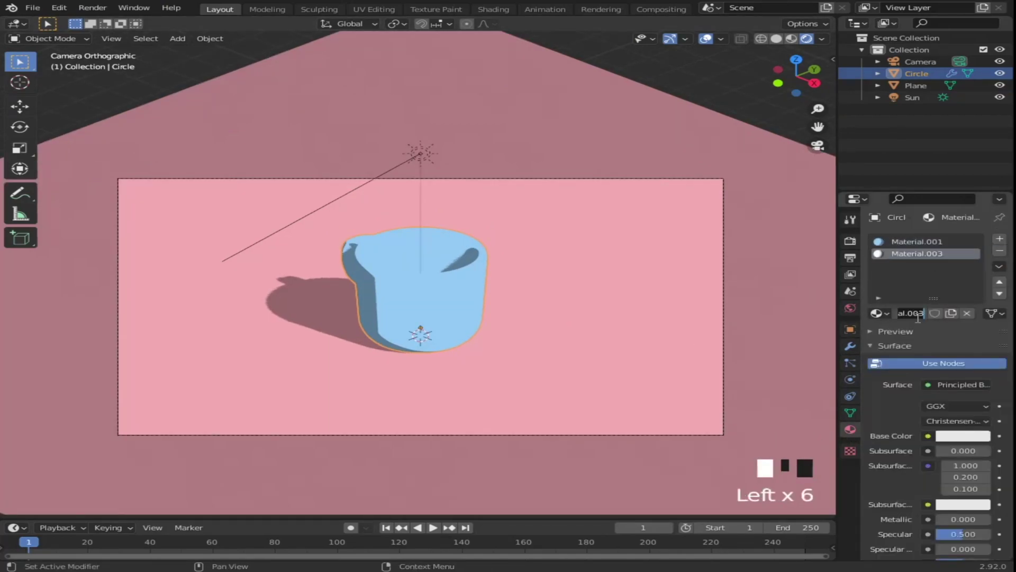
type("Line")
key("Return")
Step: Make 'Line' an Emission shader with a near-black colour at value 0.01
left_click(955, 384)
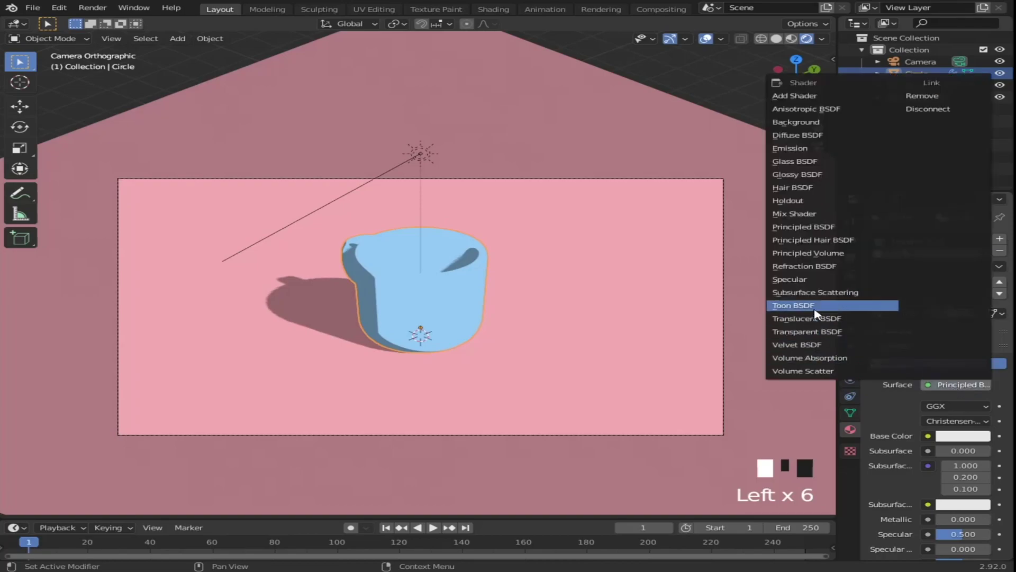
left_click(823, 149)
scroll(601, 351, "up", 1)
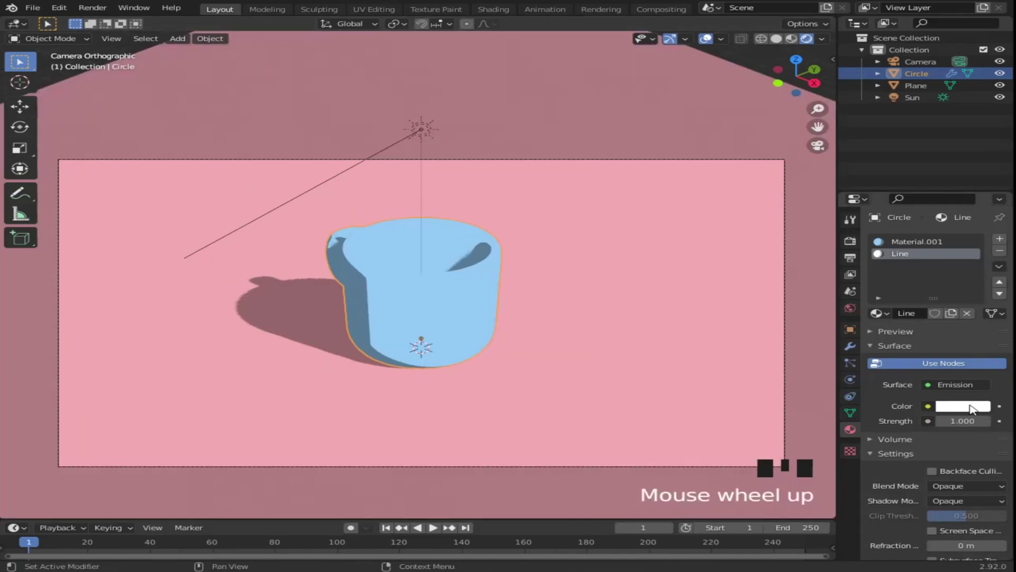
left_click(971, 406)
left_click(910, 323)
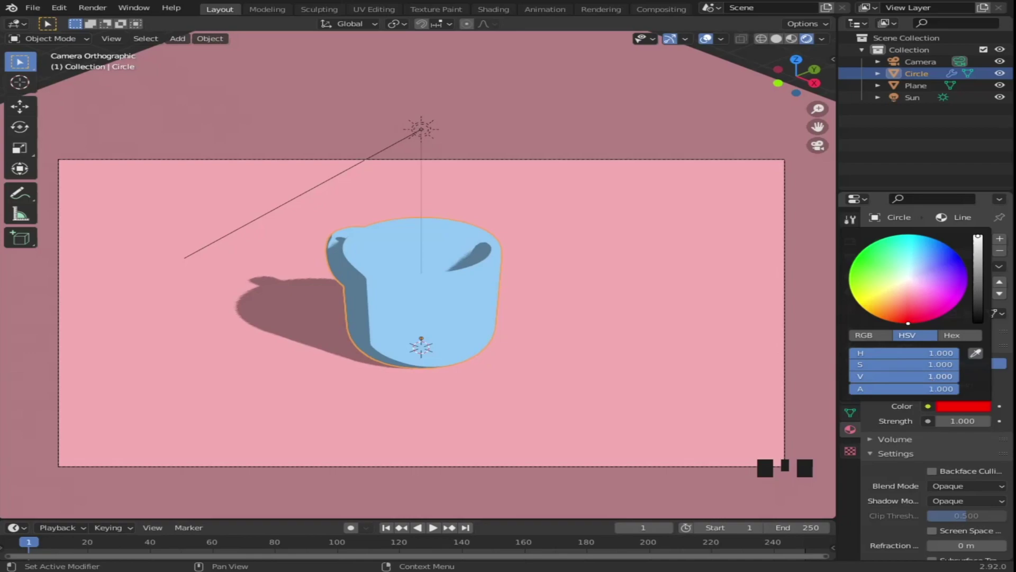
left_click(932, 375)
type("0.01")
key("Return")
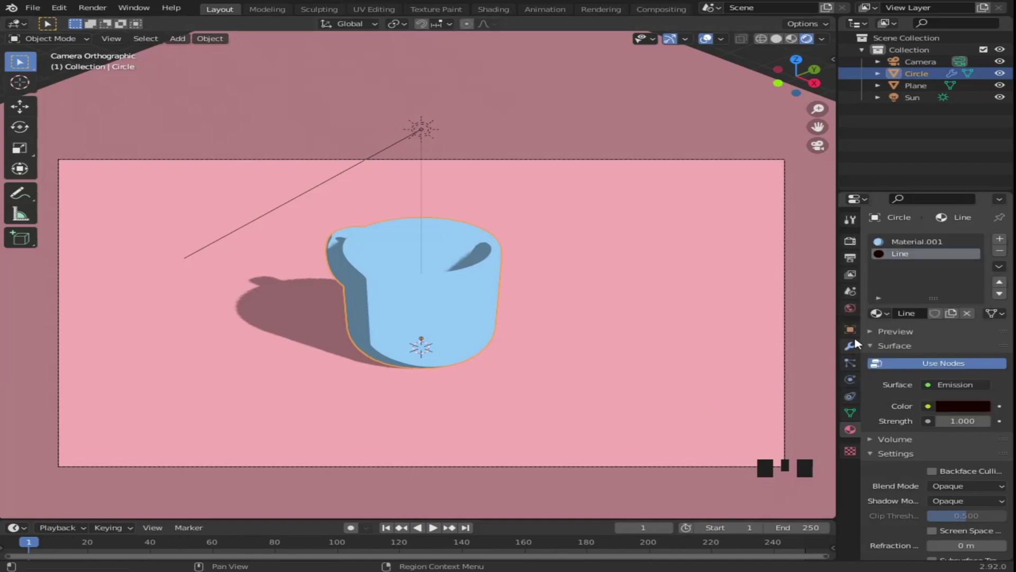
Step: Add a Solidify modifier to the mug with flipped normals and material offset 1
left_click(850, 345)
left_click(920, 266)
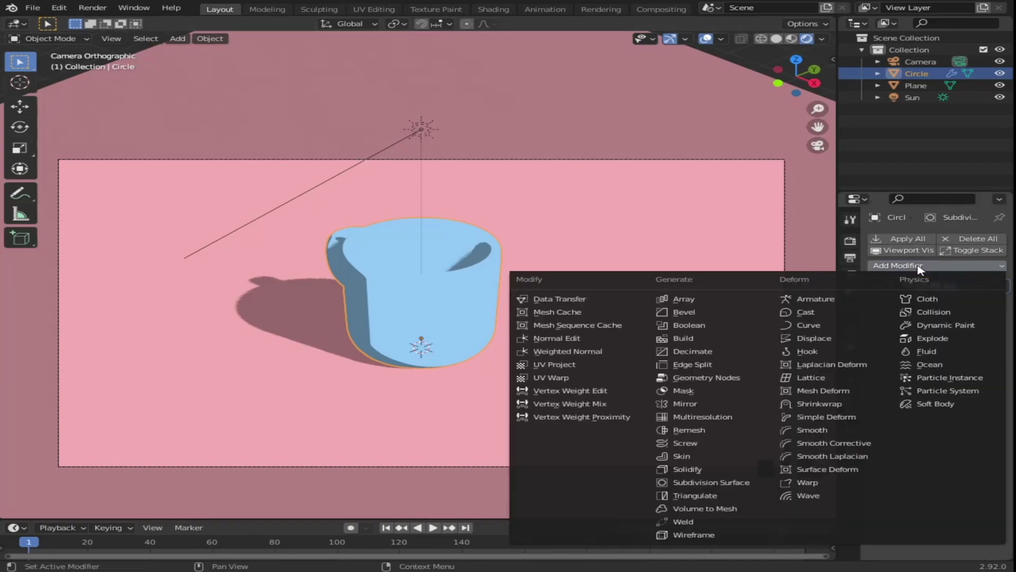
left_click(705, 469)
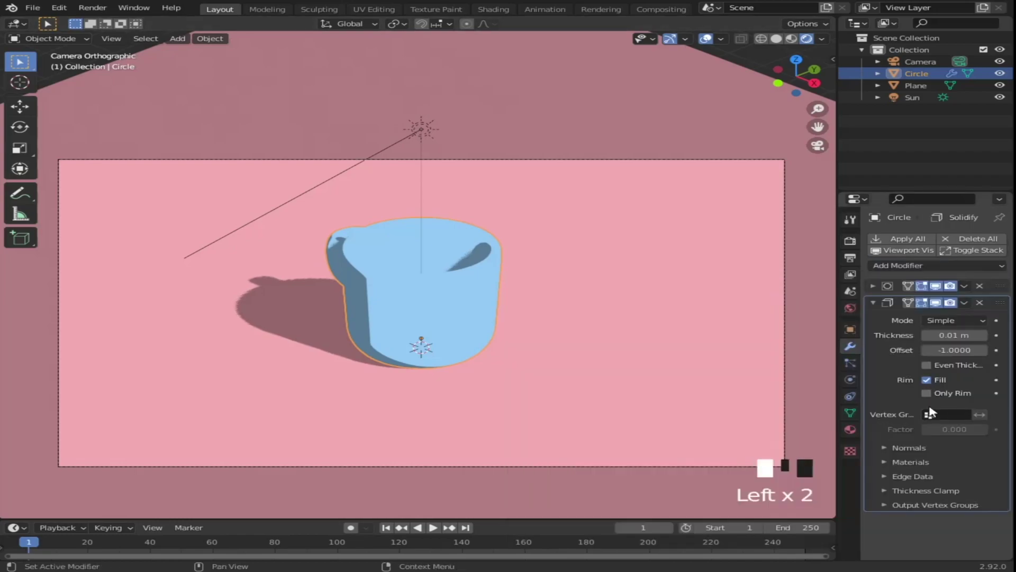
left_click(906, 450)
left_click(926, 465)
scroll(725, 404, "up", 2)
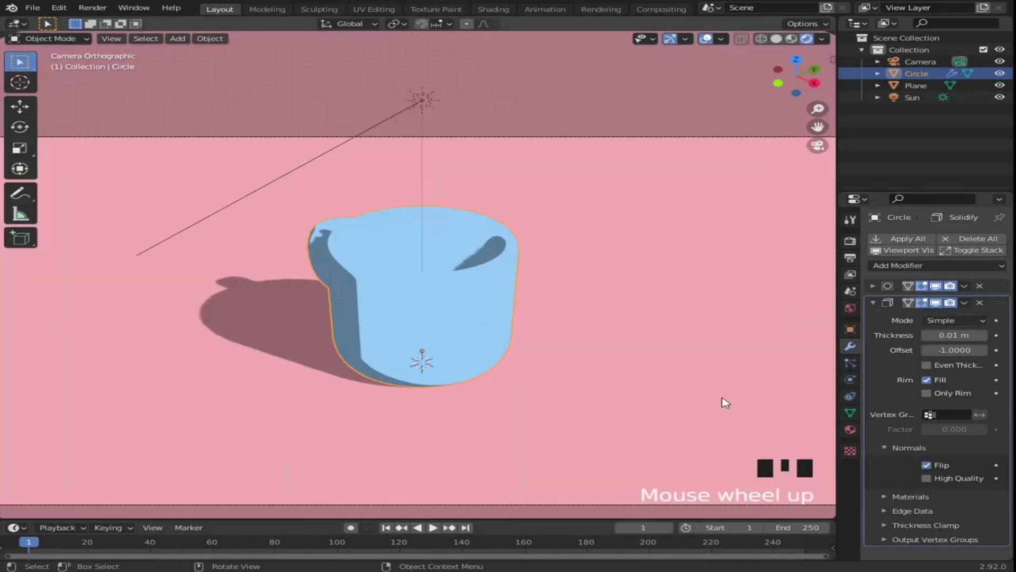
left_click(908, 496)
double_click(982, 514)
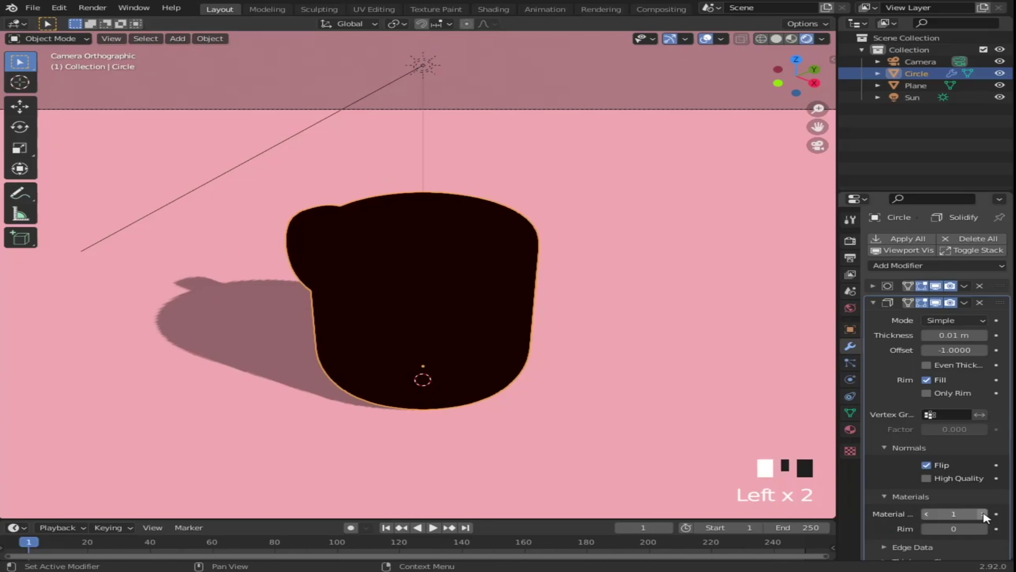
Step: Enable Backface Culling on the Line material
left_click(850, 429)
scroll(922, 411, "down", 2)
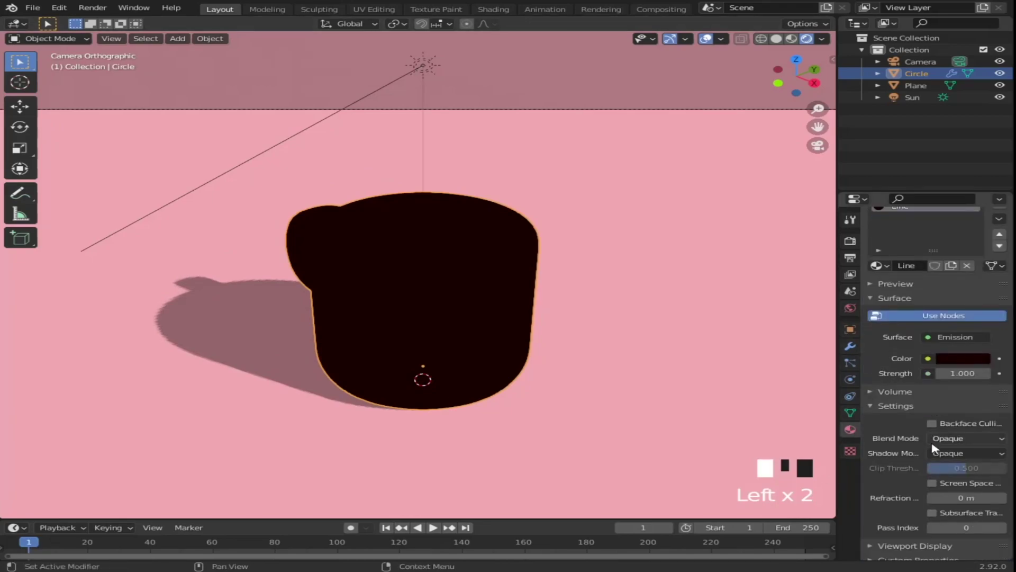
left_click(932, 423)
left_click(851, 345)
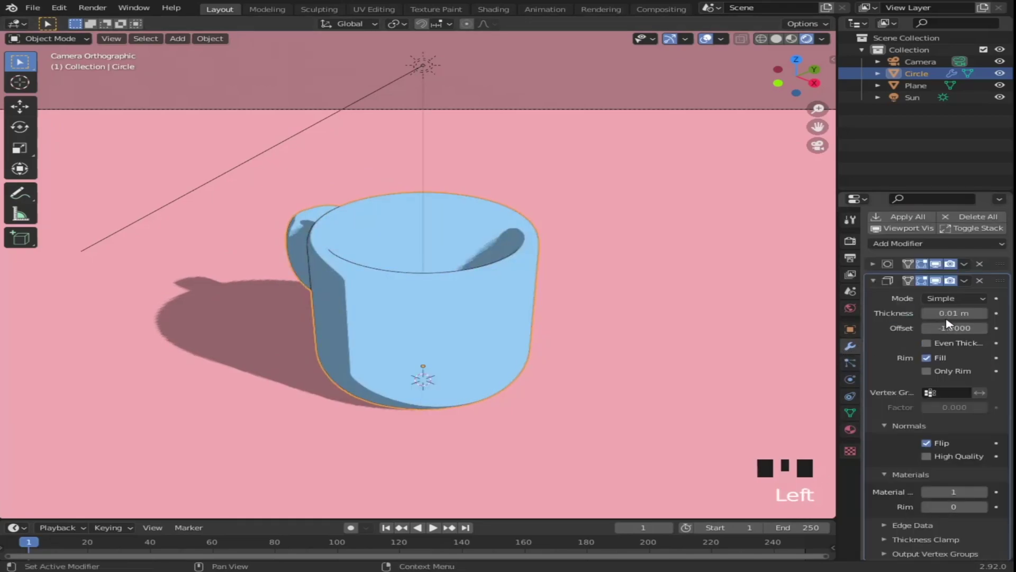
Step: Set the Solidify shell thickness to 0.05 m
left_click(962, 312)
double_click(962, 313)
type("-0")
key("Return")
scroll(707, 333, "up", 2)
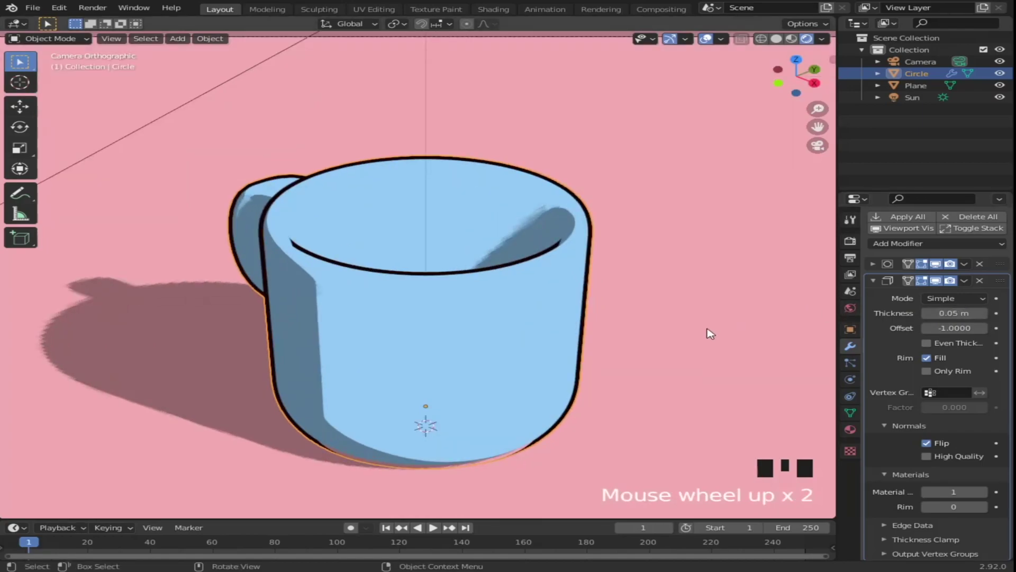
Step: Move the mug down about 0.015 m along Z onto the ground plane, then return to camera view
left_click(873, 280)
middle_click_drag(540, 386, 571, 325)
scroll(569, 358, "up", 2)
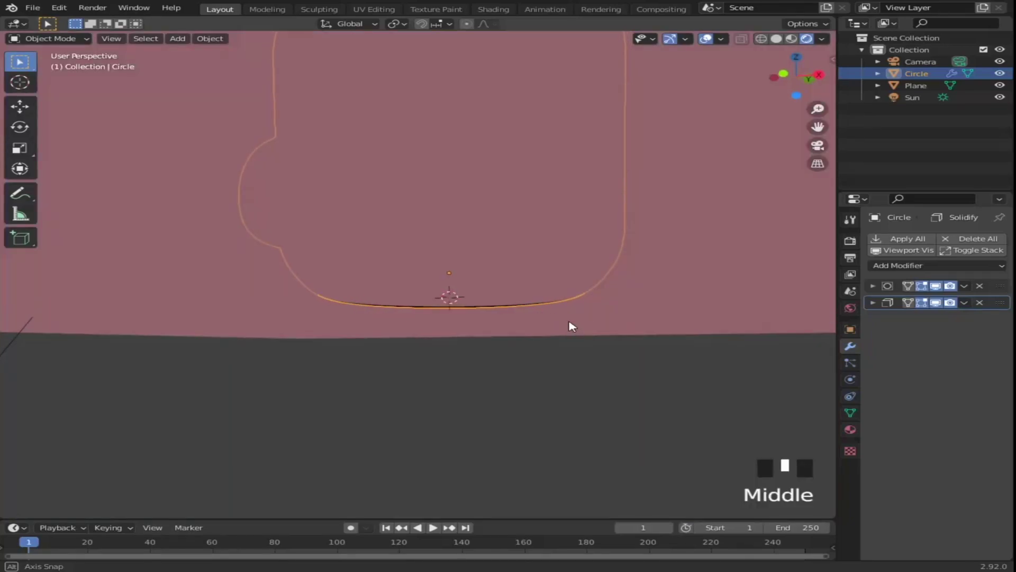
key("g")
key("z")
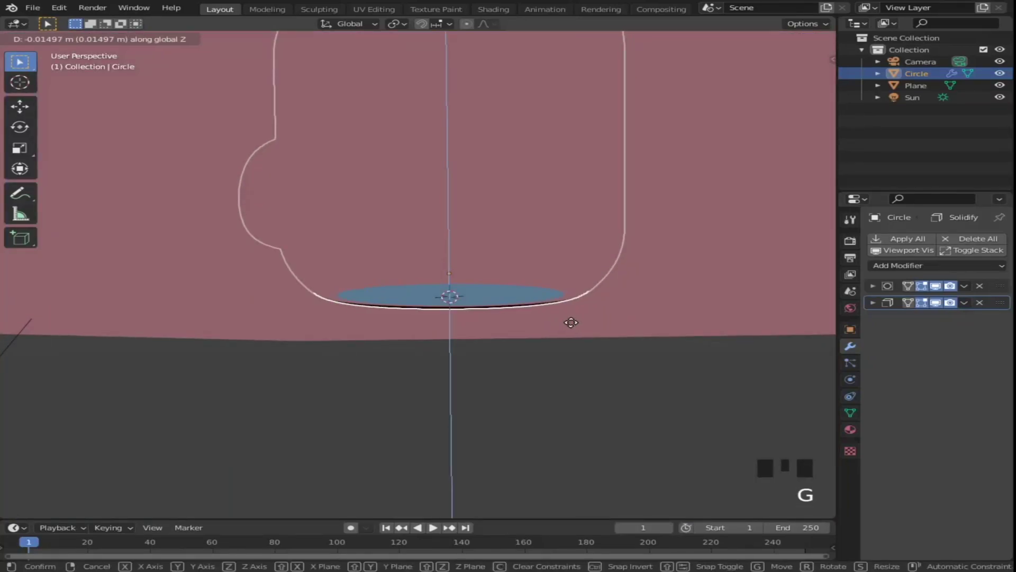
left_click(572, 321)
scroll(574, 374, "down", 2)
key("KP_0")
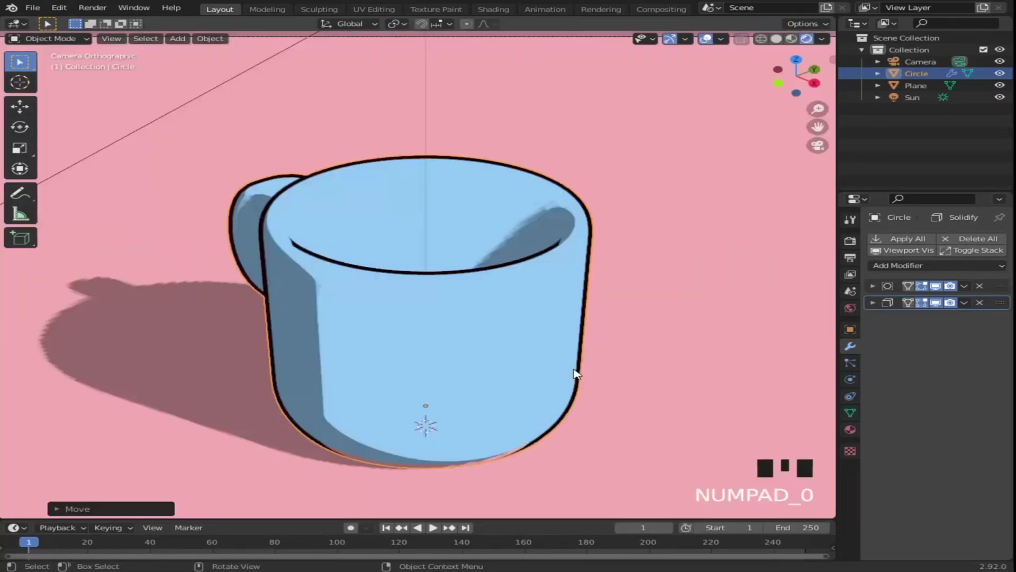
scroll(576, 372, "down", 3)
scroll(577, 371, "down", 2)
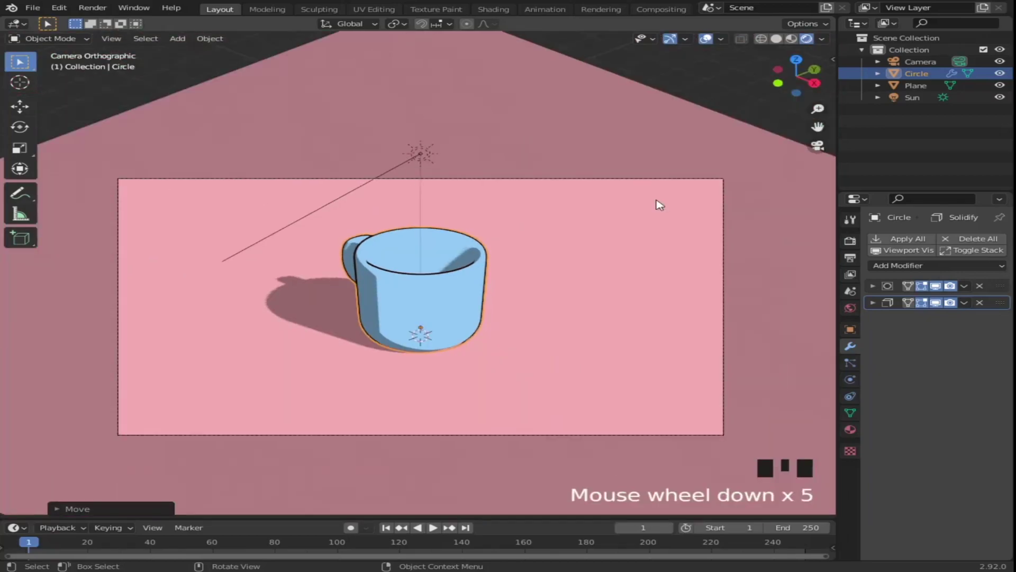
Step: Enable Bloom in the Eevee render settings and render the final image
left_click(712, 100)
left_click(850, 240)
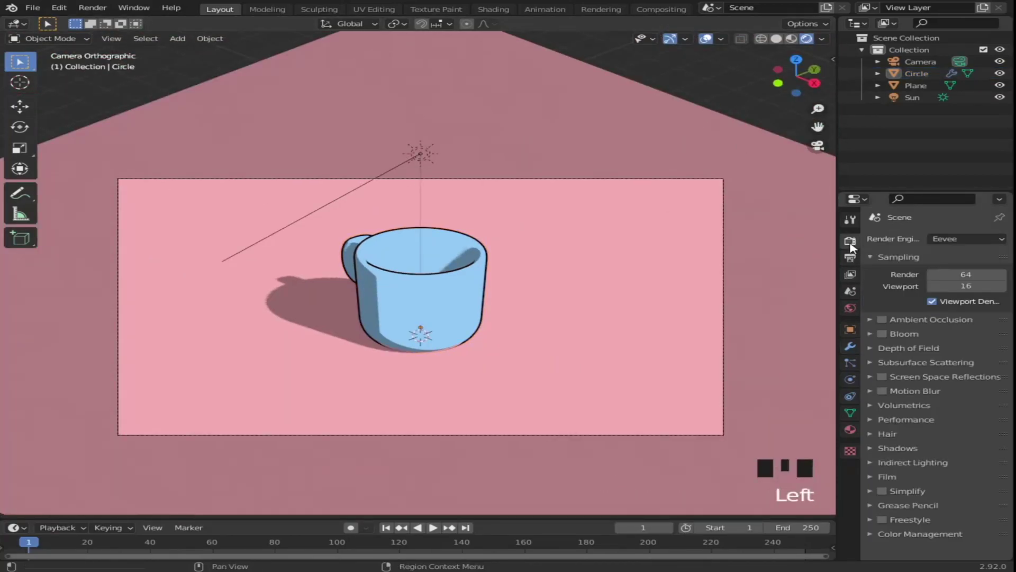
left_click(883, 334)
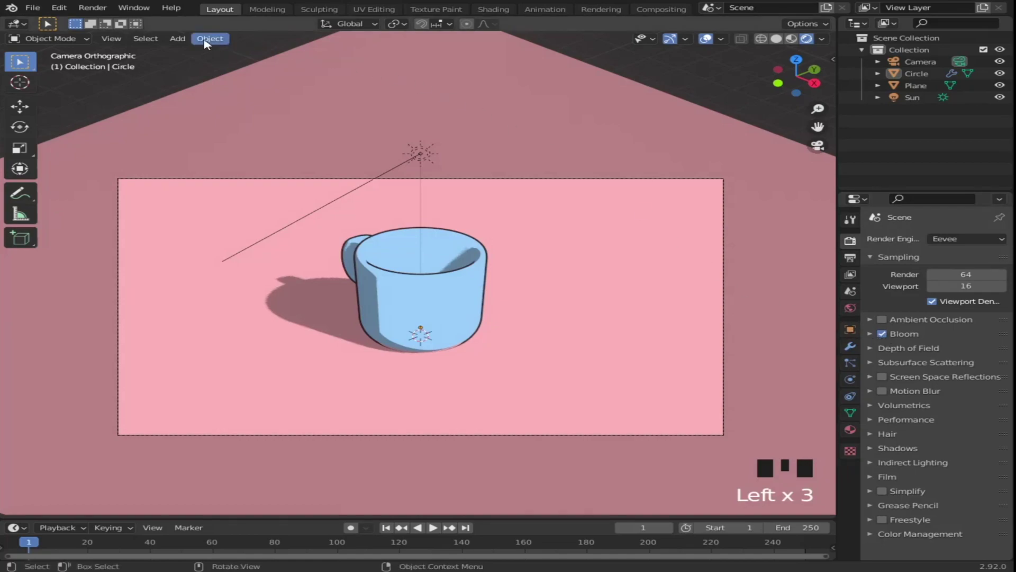
left_click(92, 8)
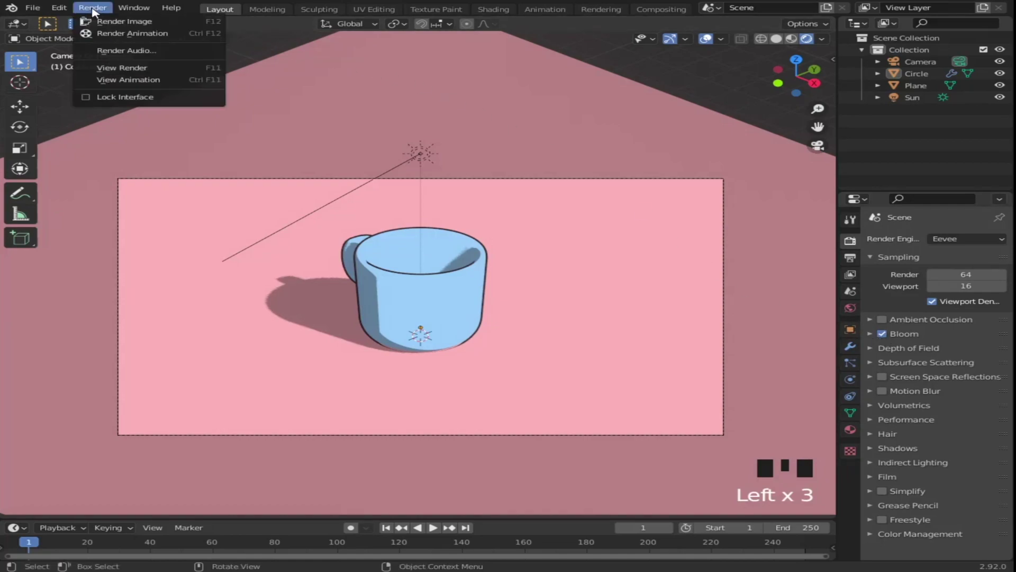
left_click(120, 22)
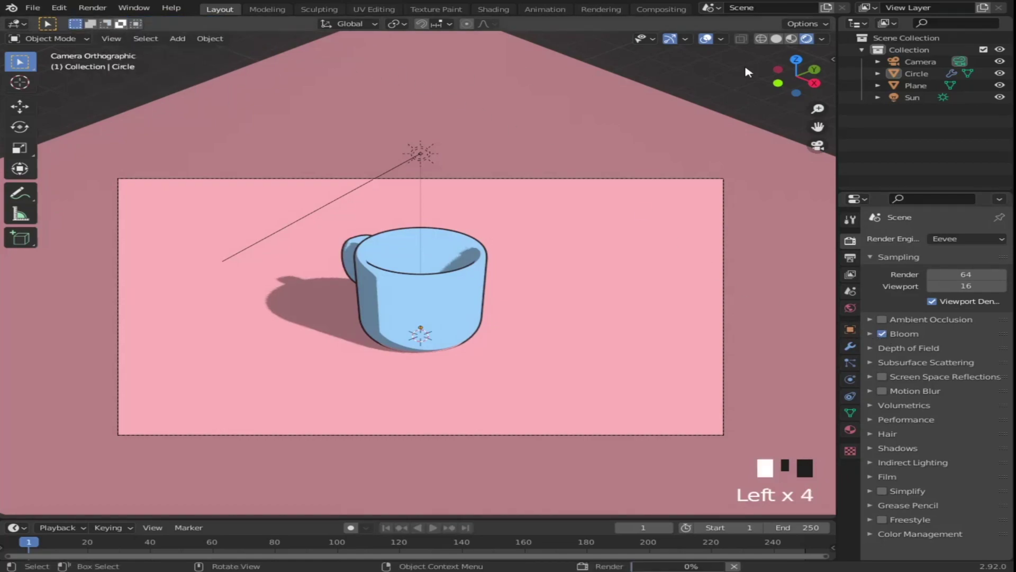